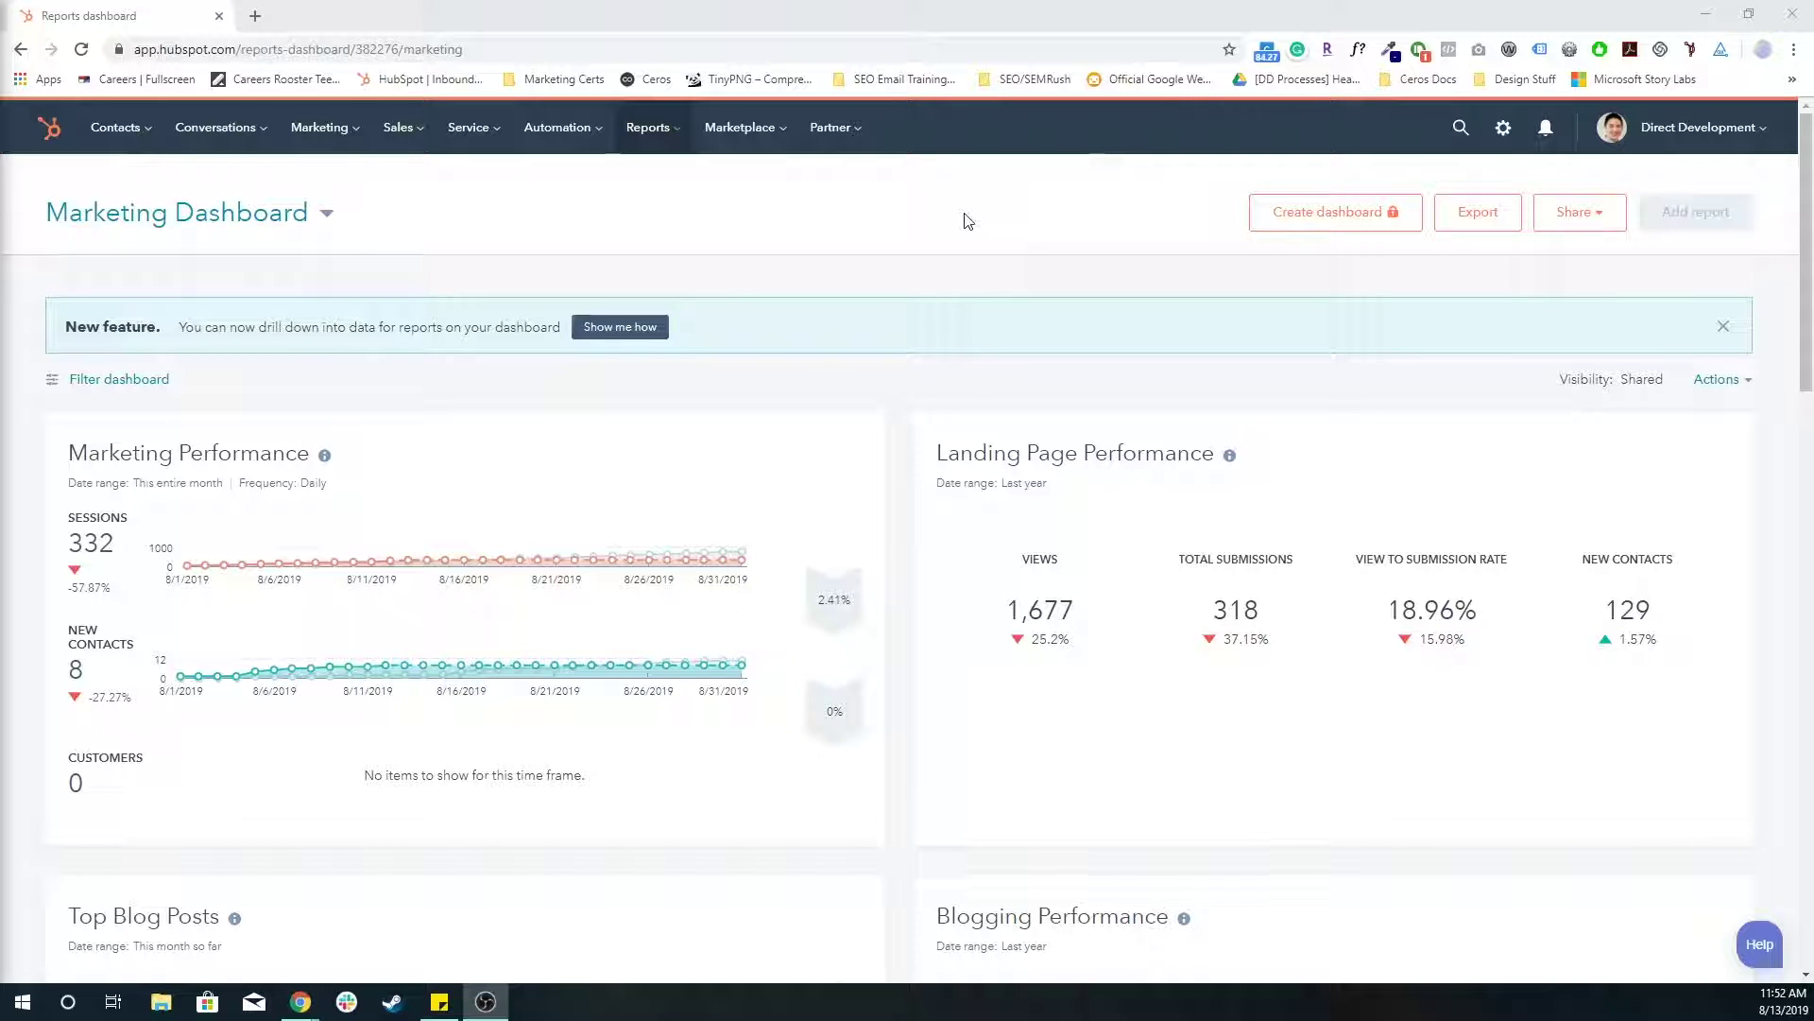
- Go to the Domains & URLs section of HubSpot account settings
click(1503, 129)
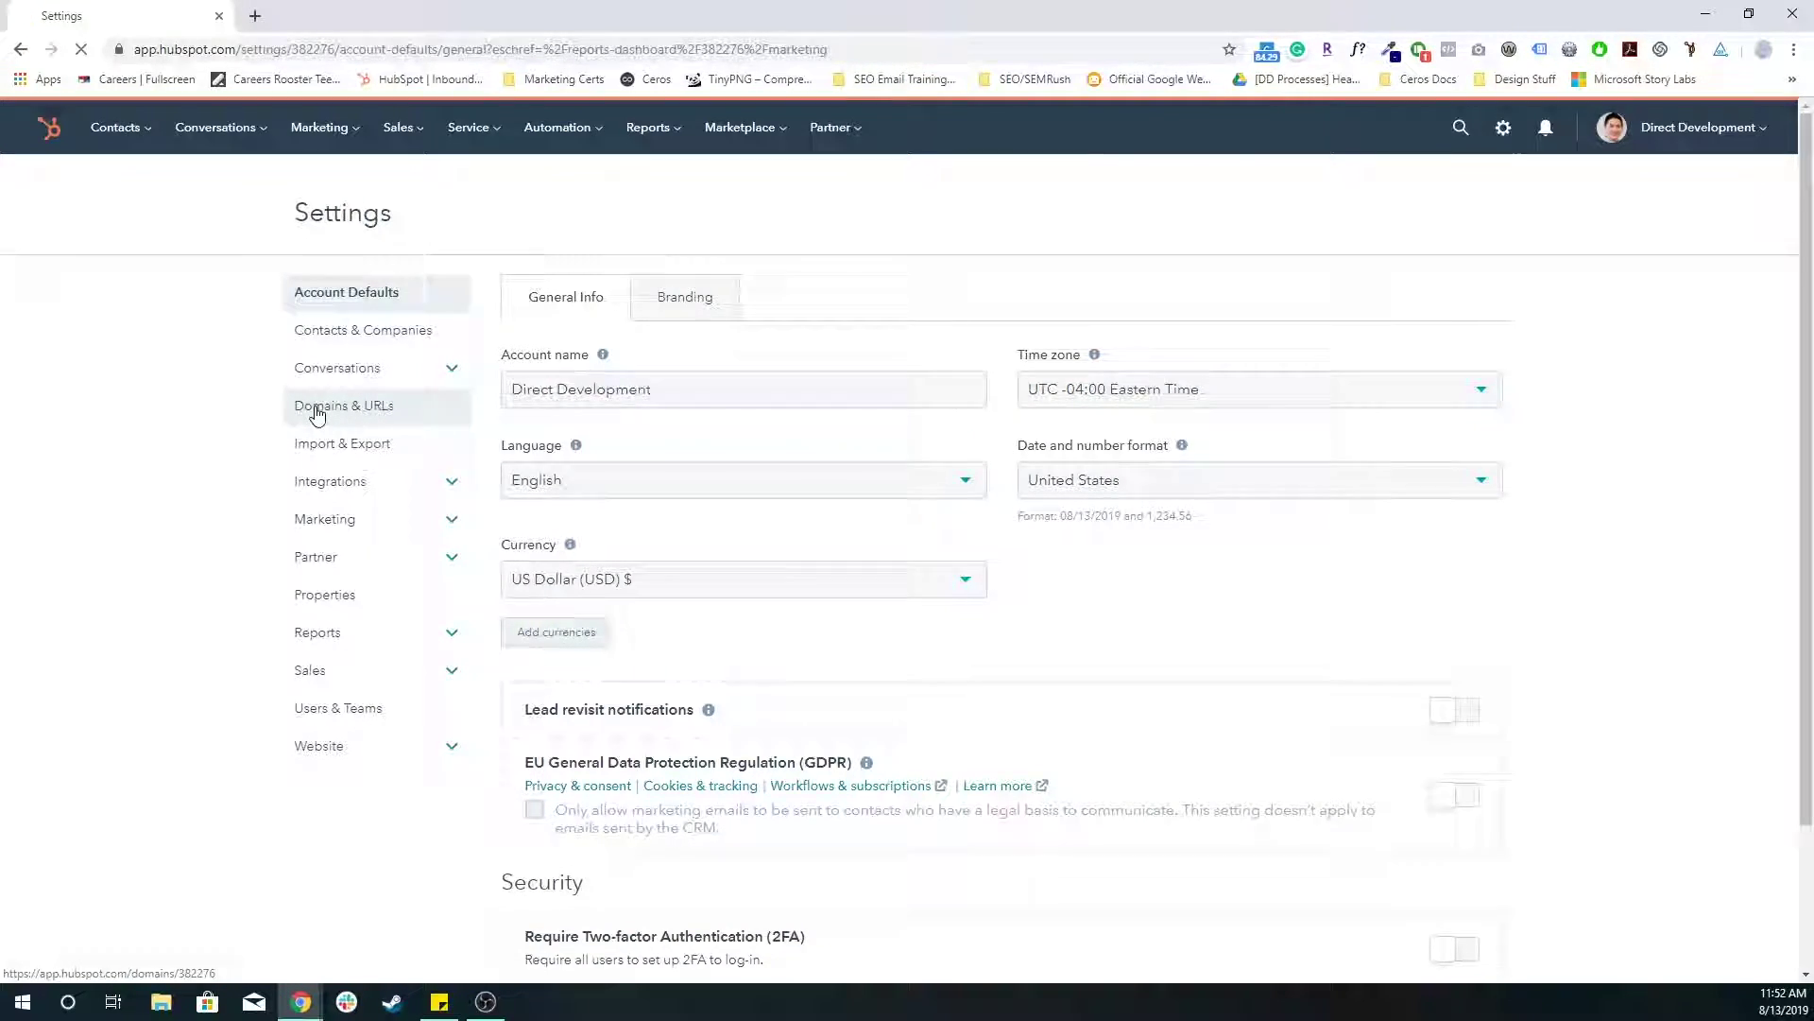
click(317, 412)
scroll(652, 439, down, 3)
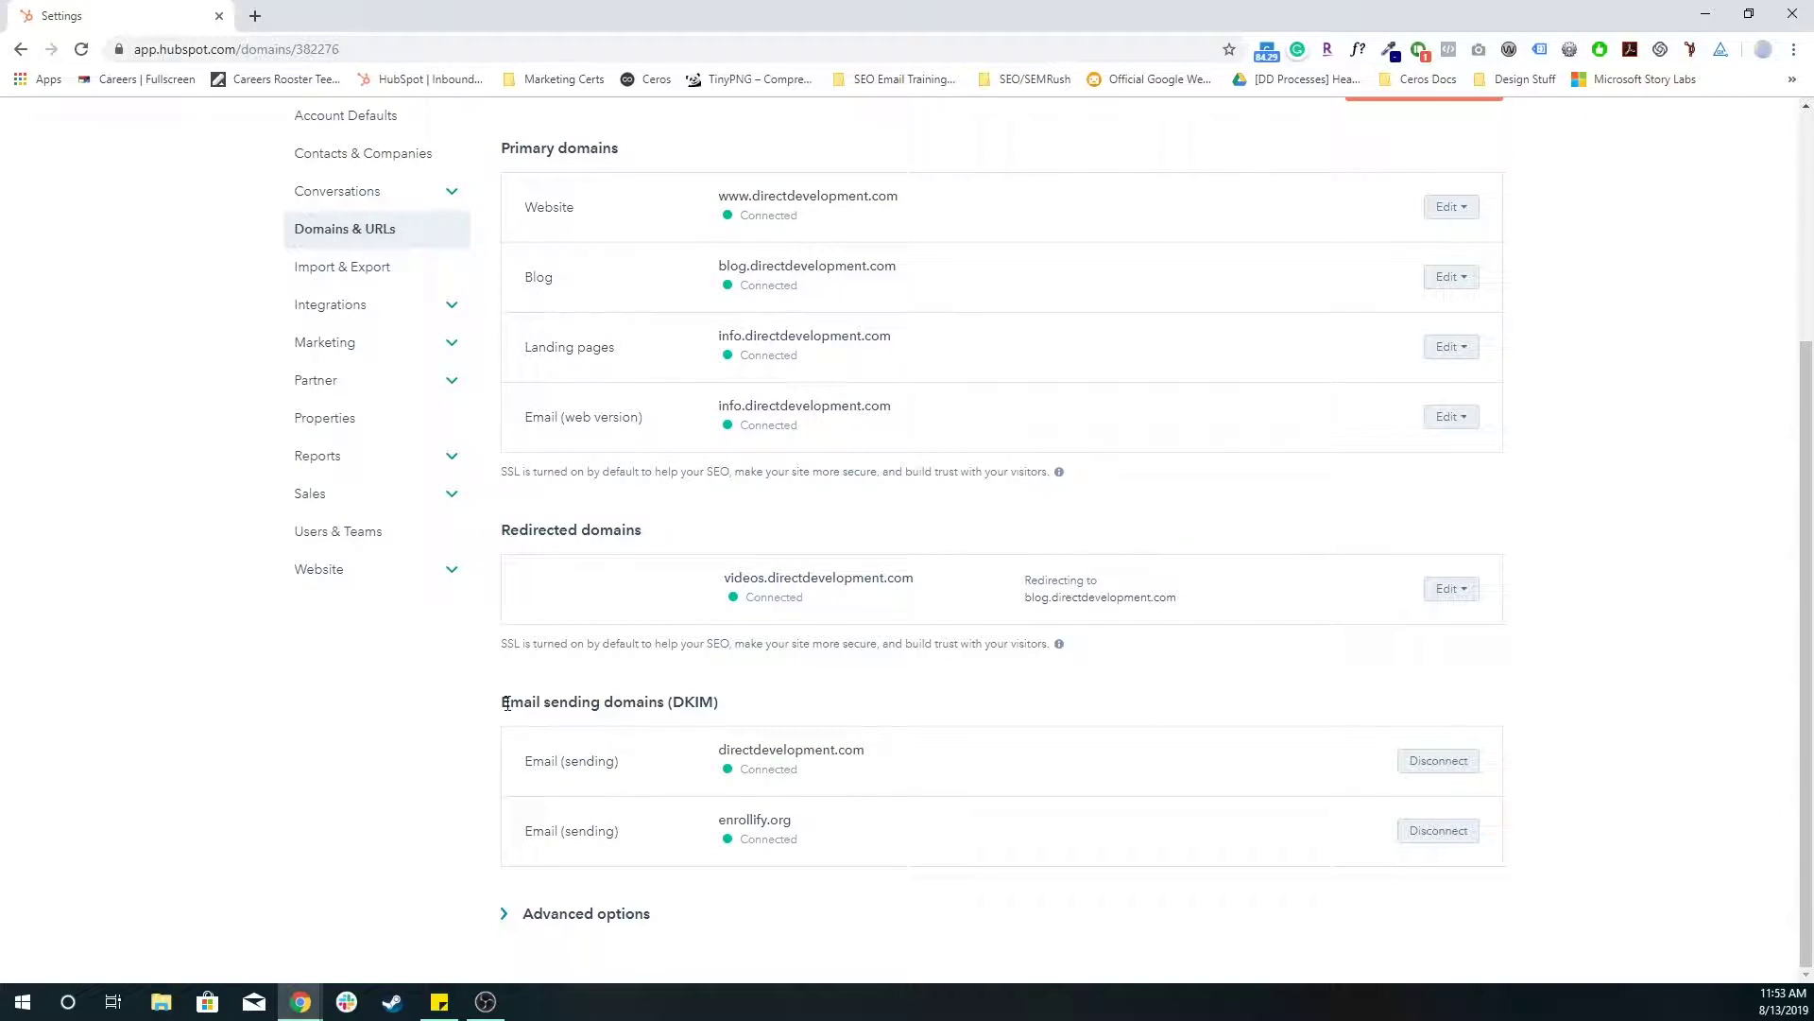
- Review the sending domains already connected under Email sending domains (DKIM)
drag(499, 702, 883, 757)
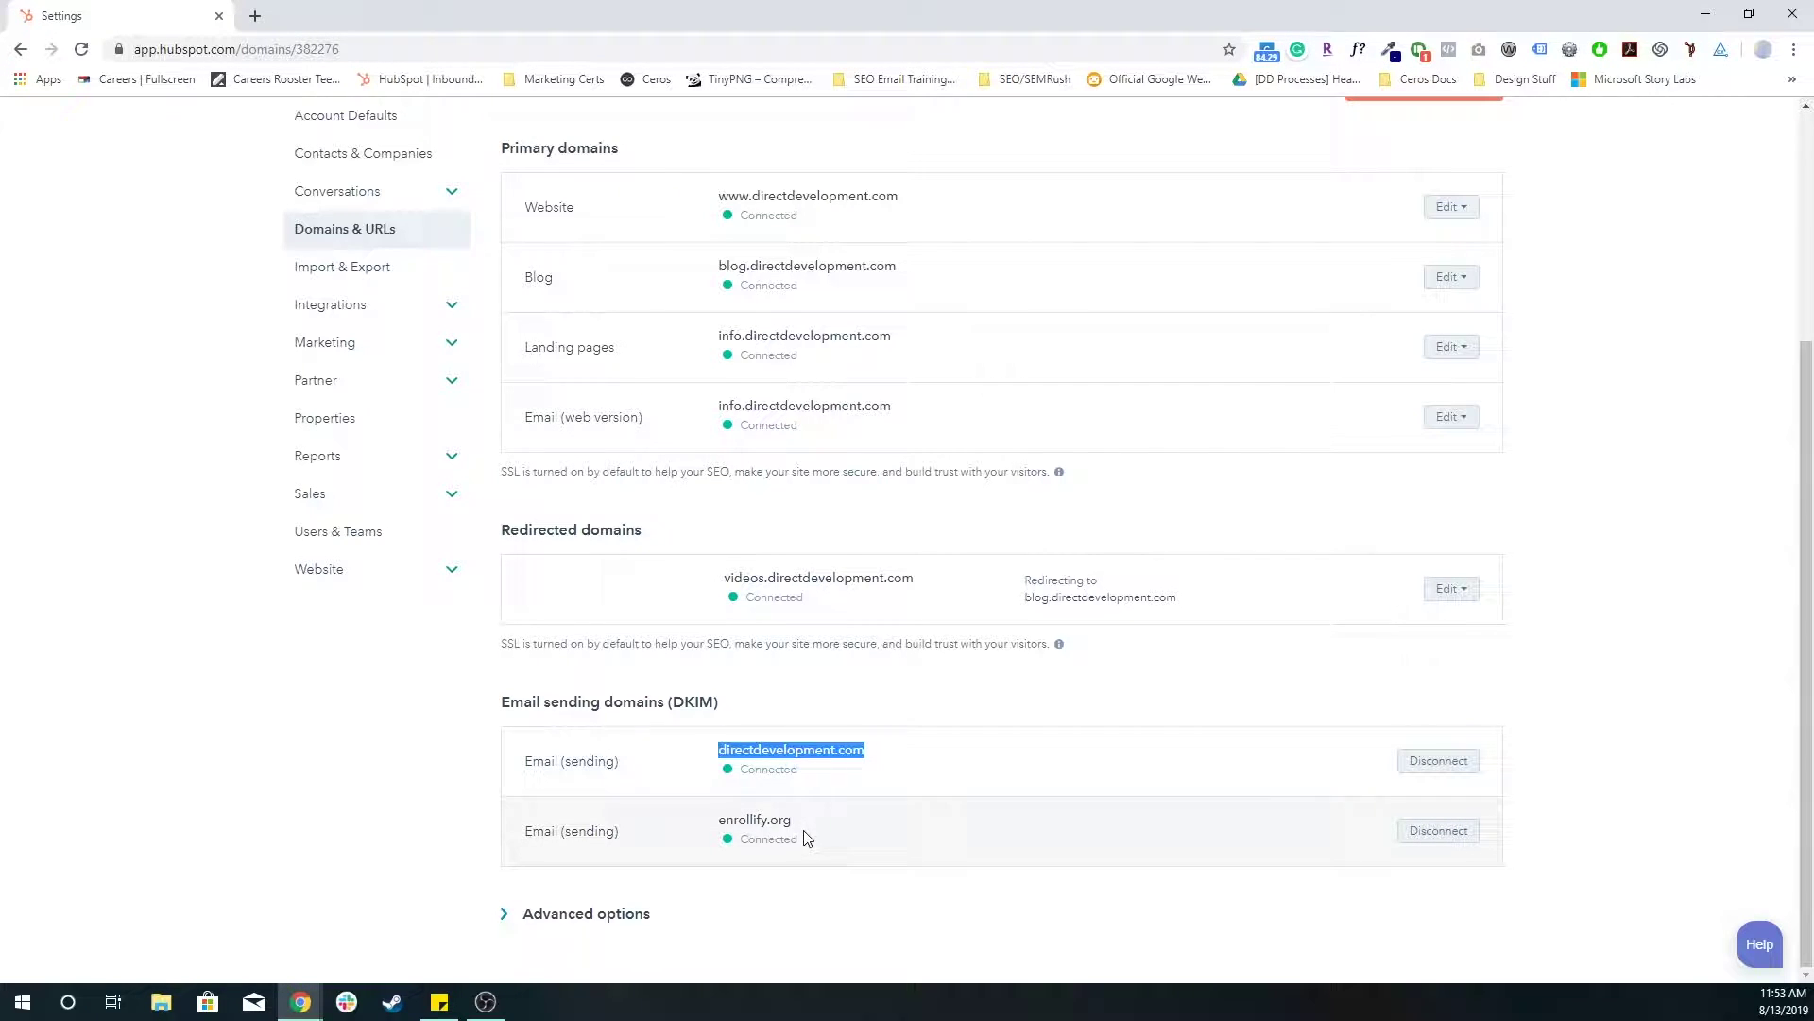
drag(792, 820, 454, 812)
click(407, 814)
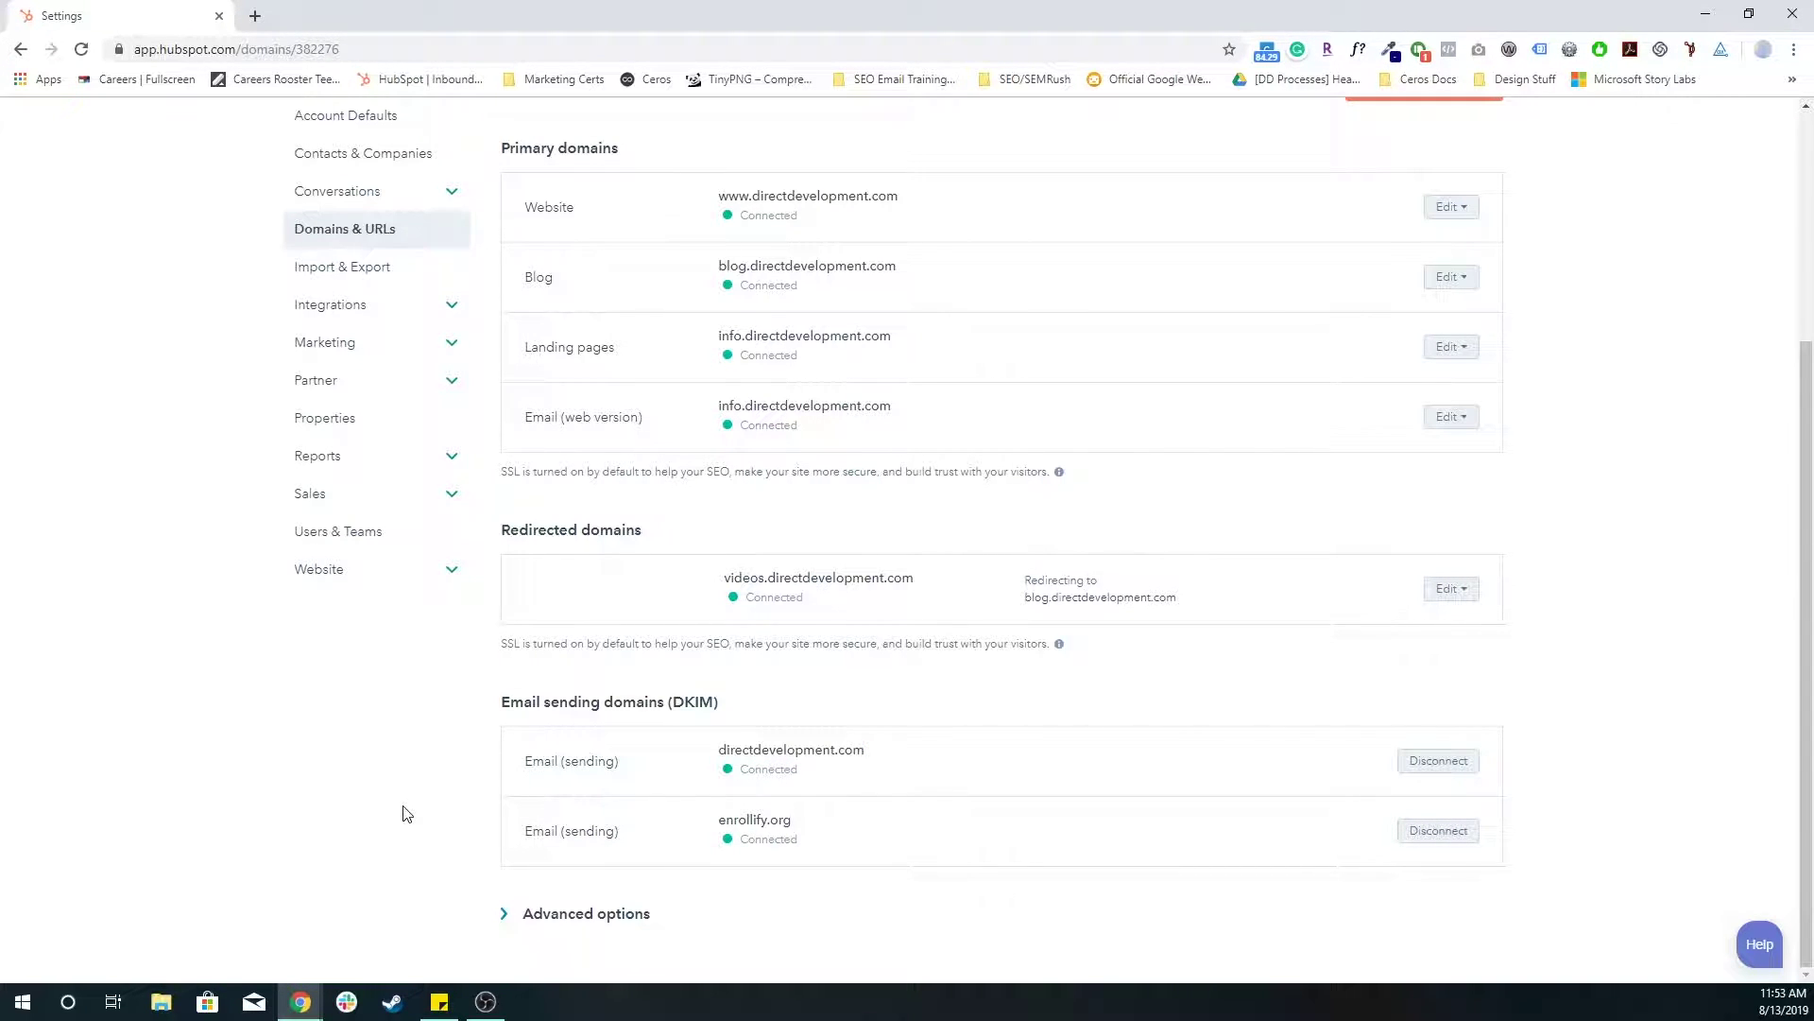
scroll(407, 813, up, 3)
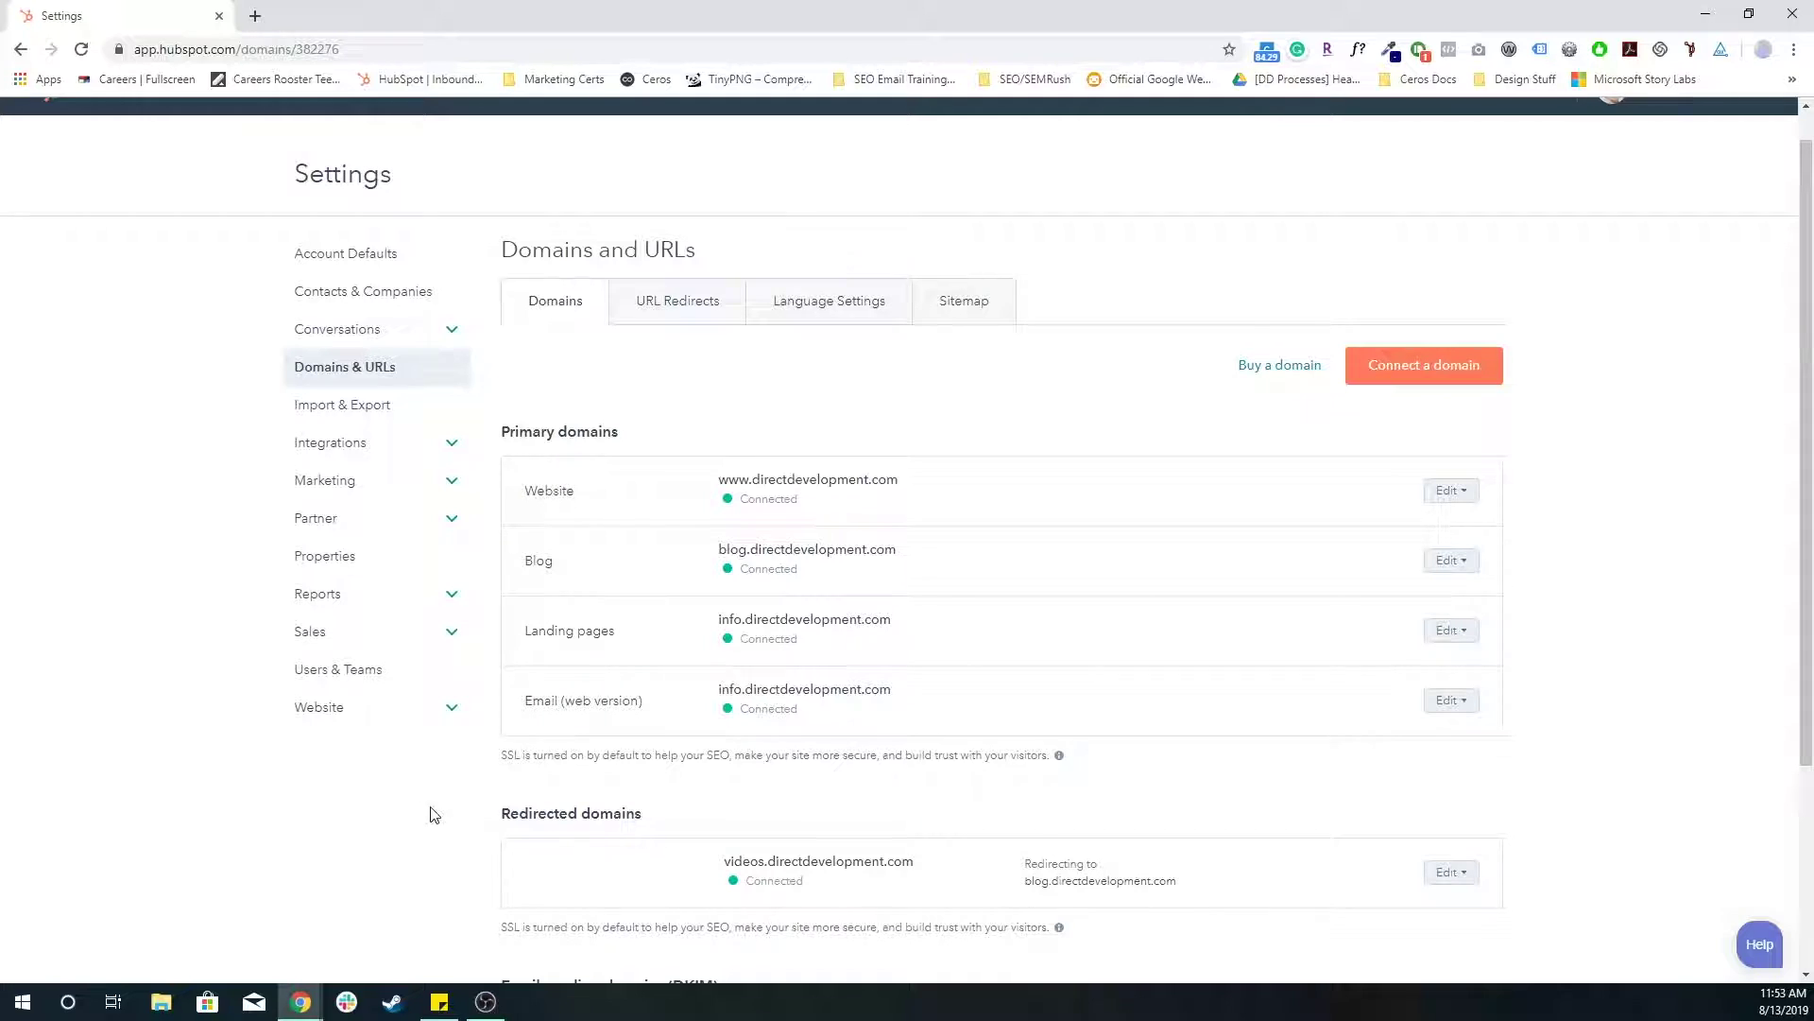
- Start a new domain connection of the Email Sending type
click(1474, 384)
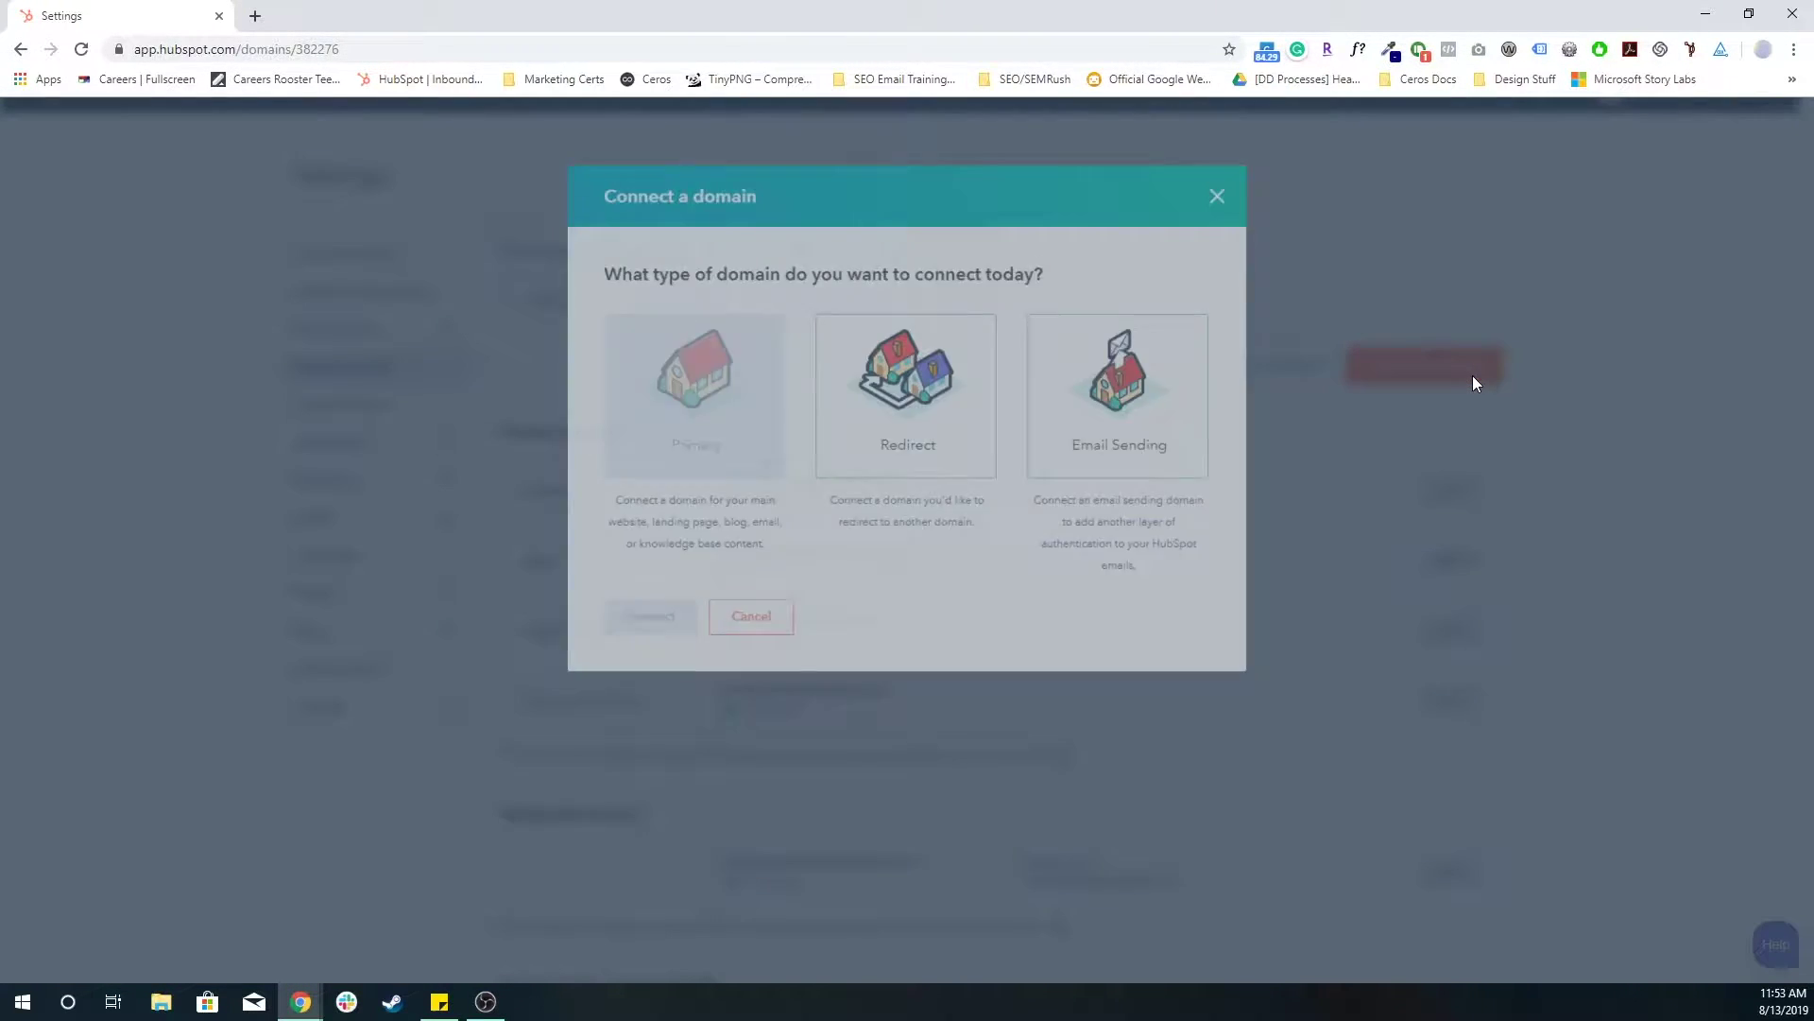
click(1134, 401)
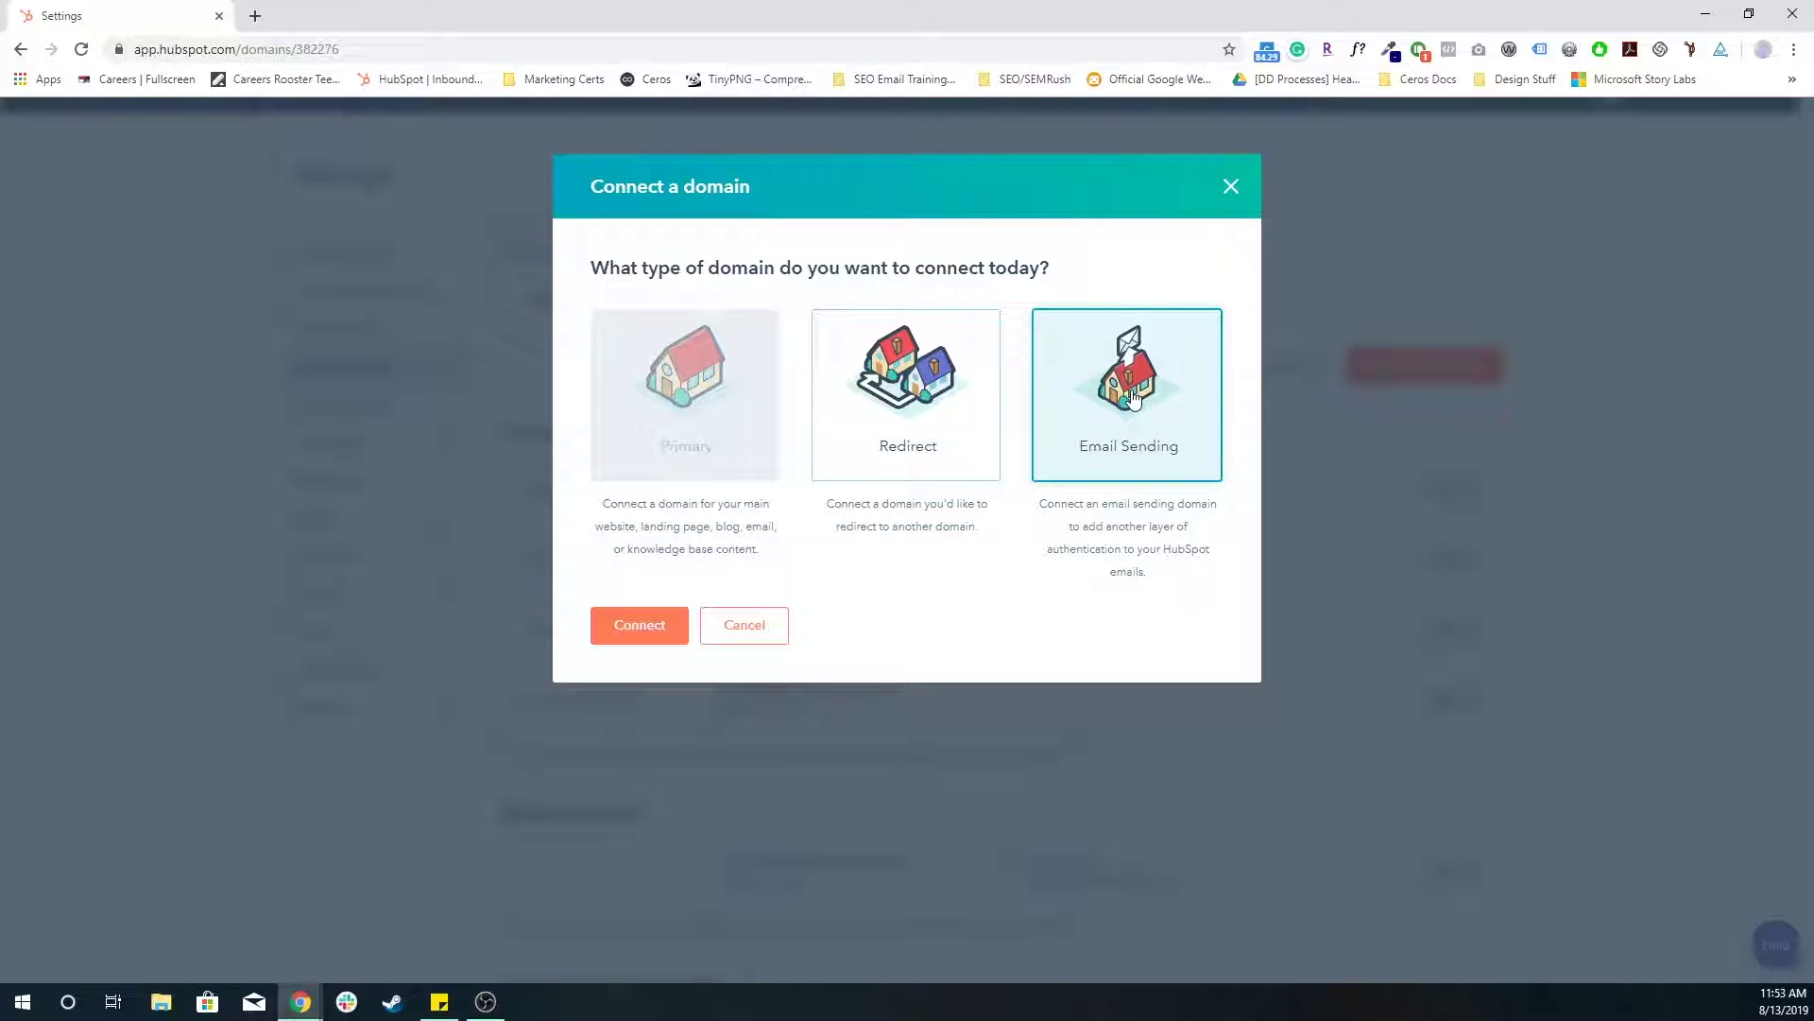
click(659, 625)
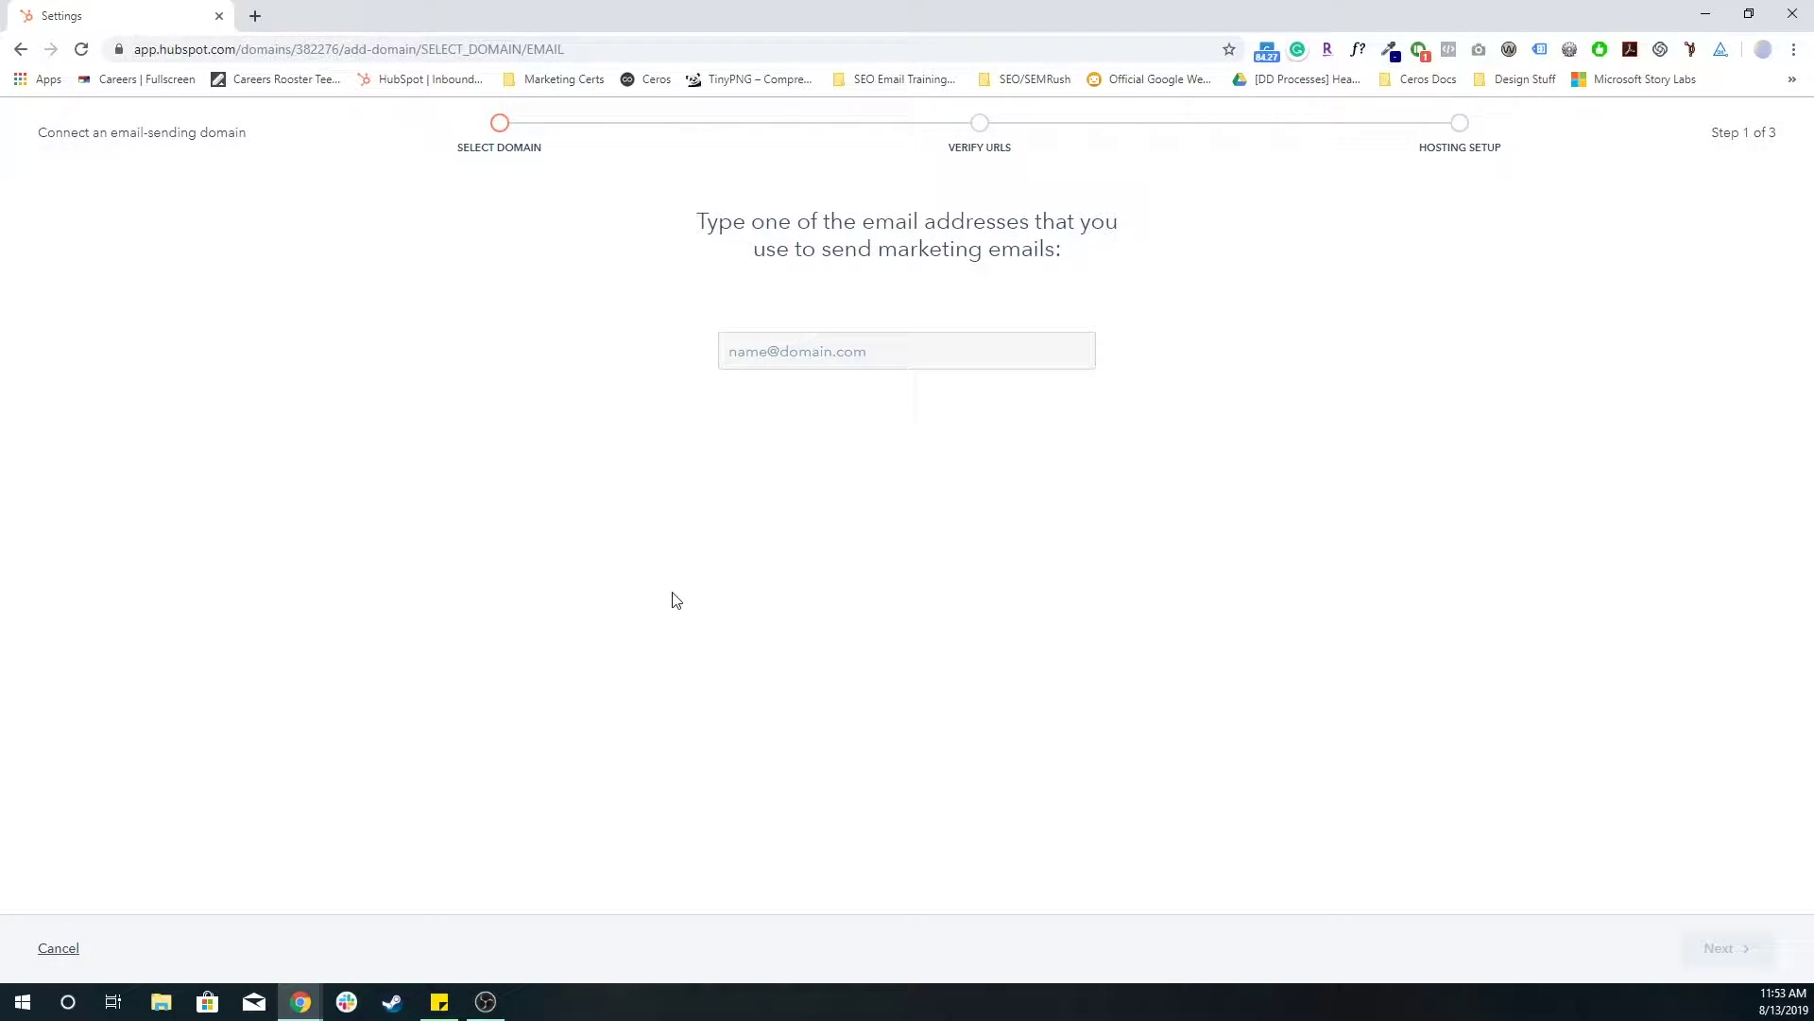
- Enter a sender email address at directdevelopment.org and advance to the sending-address confirmation
click(858, 360)
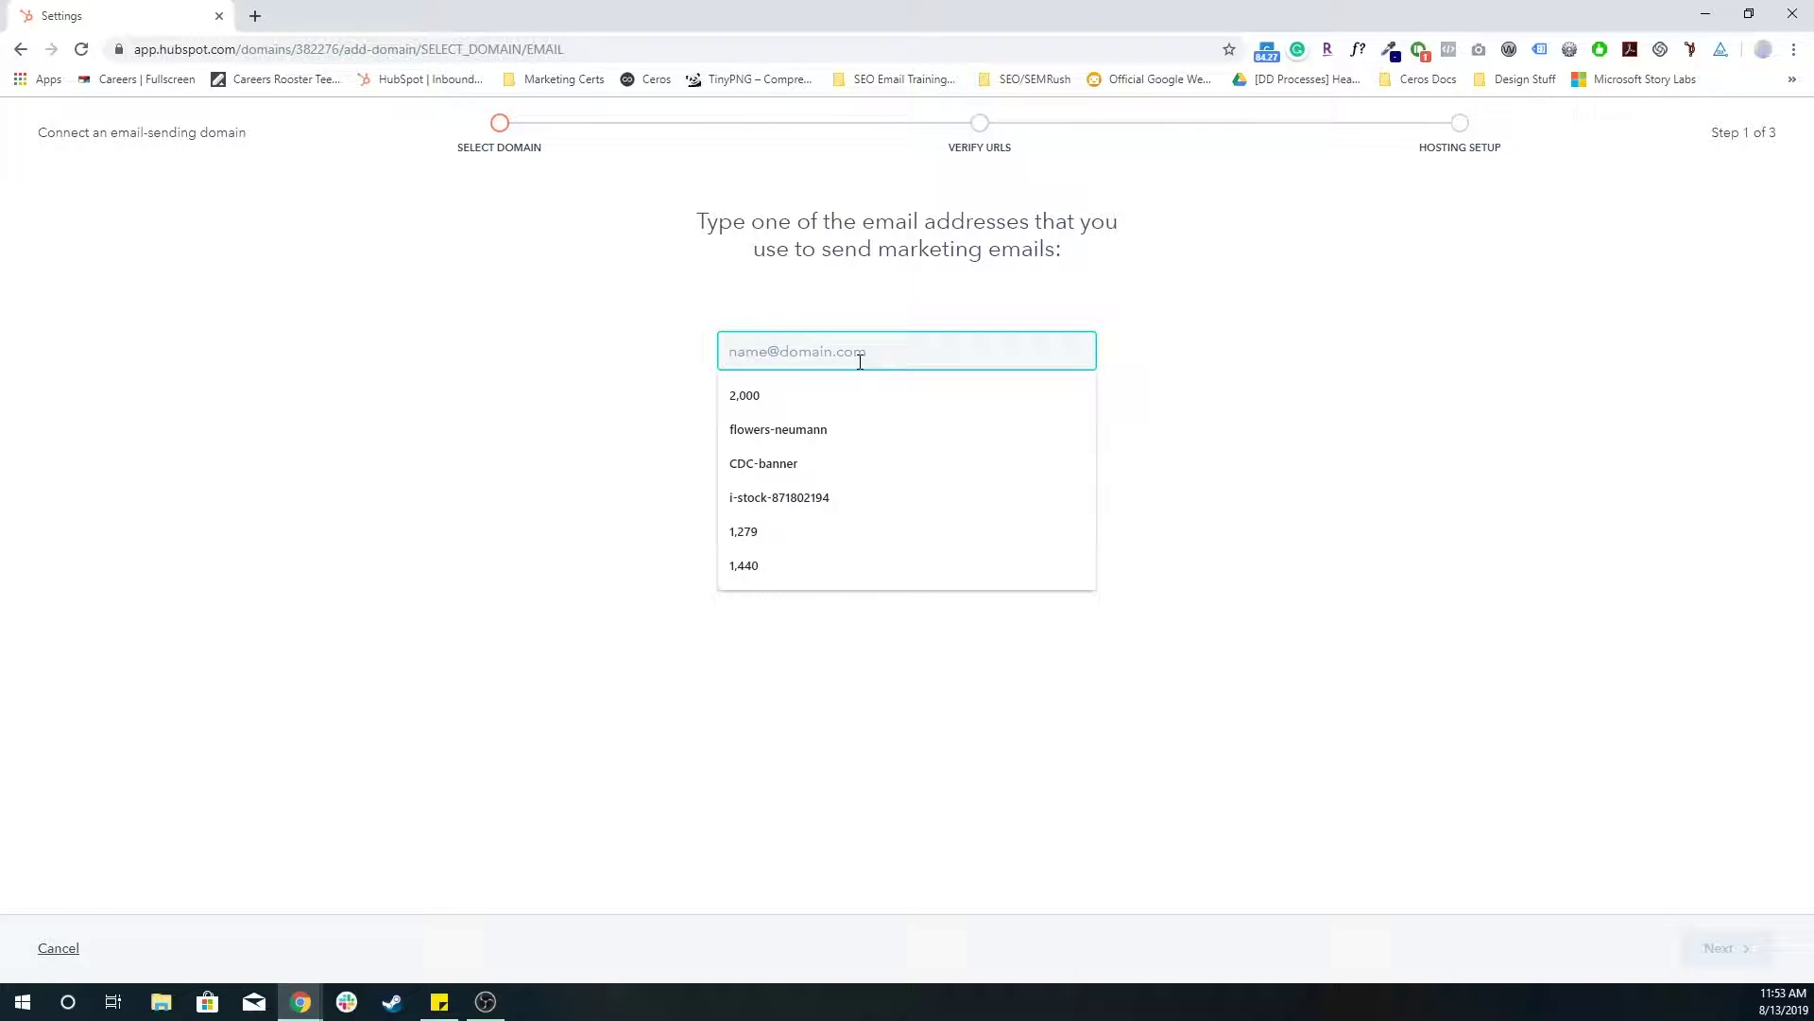
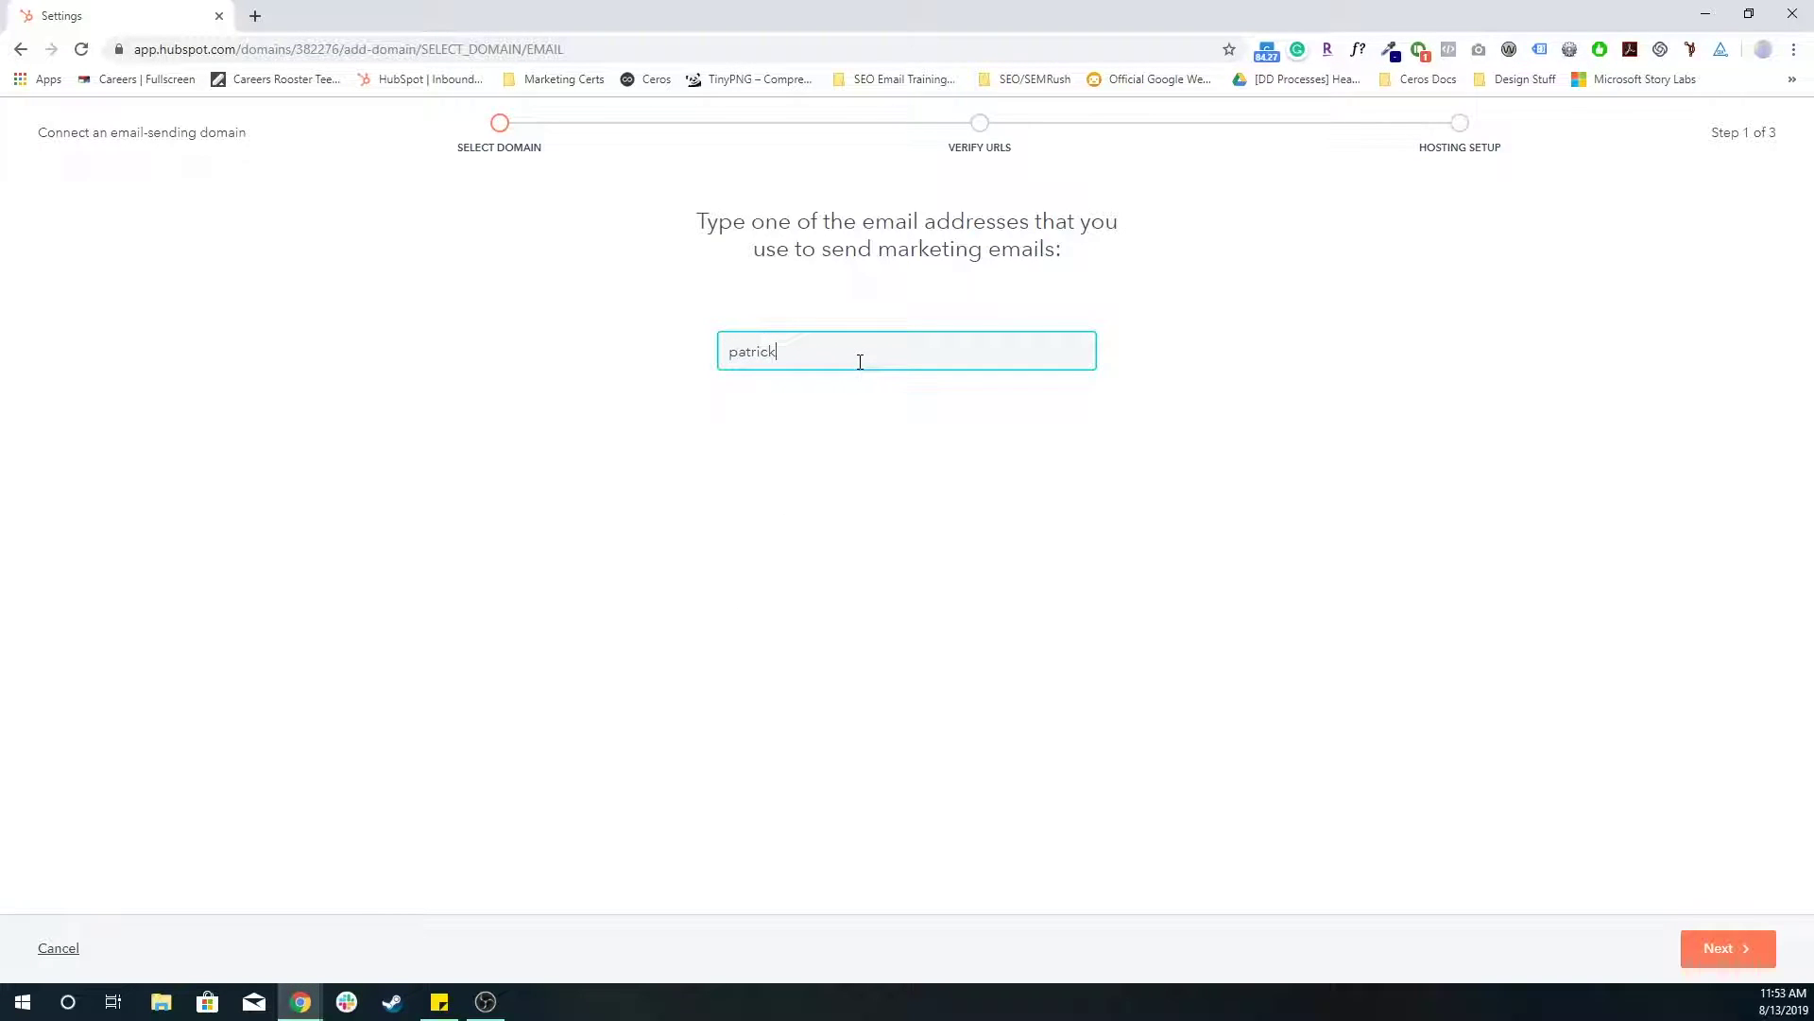
drag(780, 355, 974, 382)
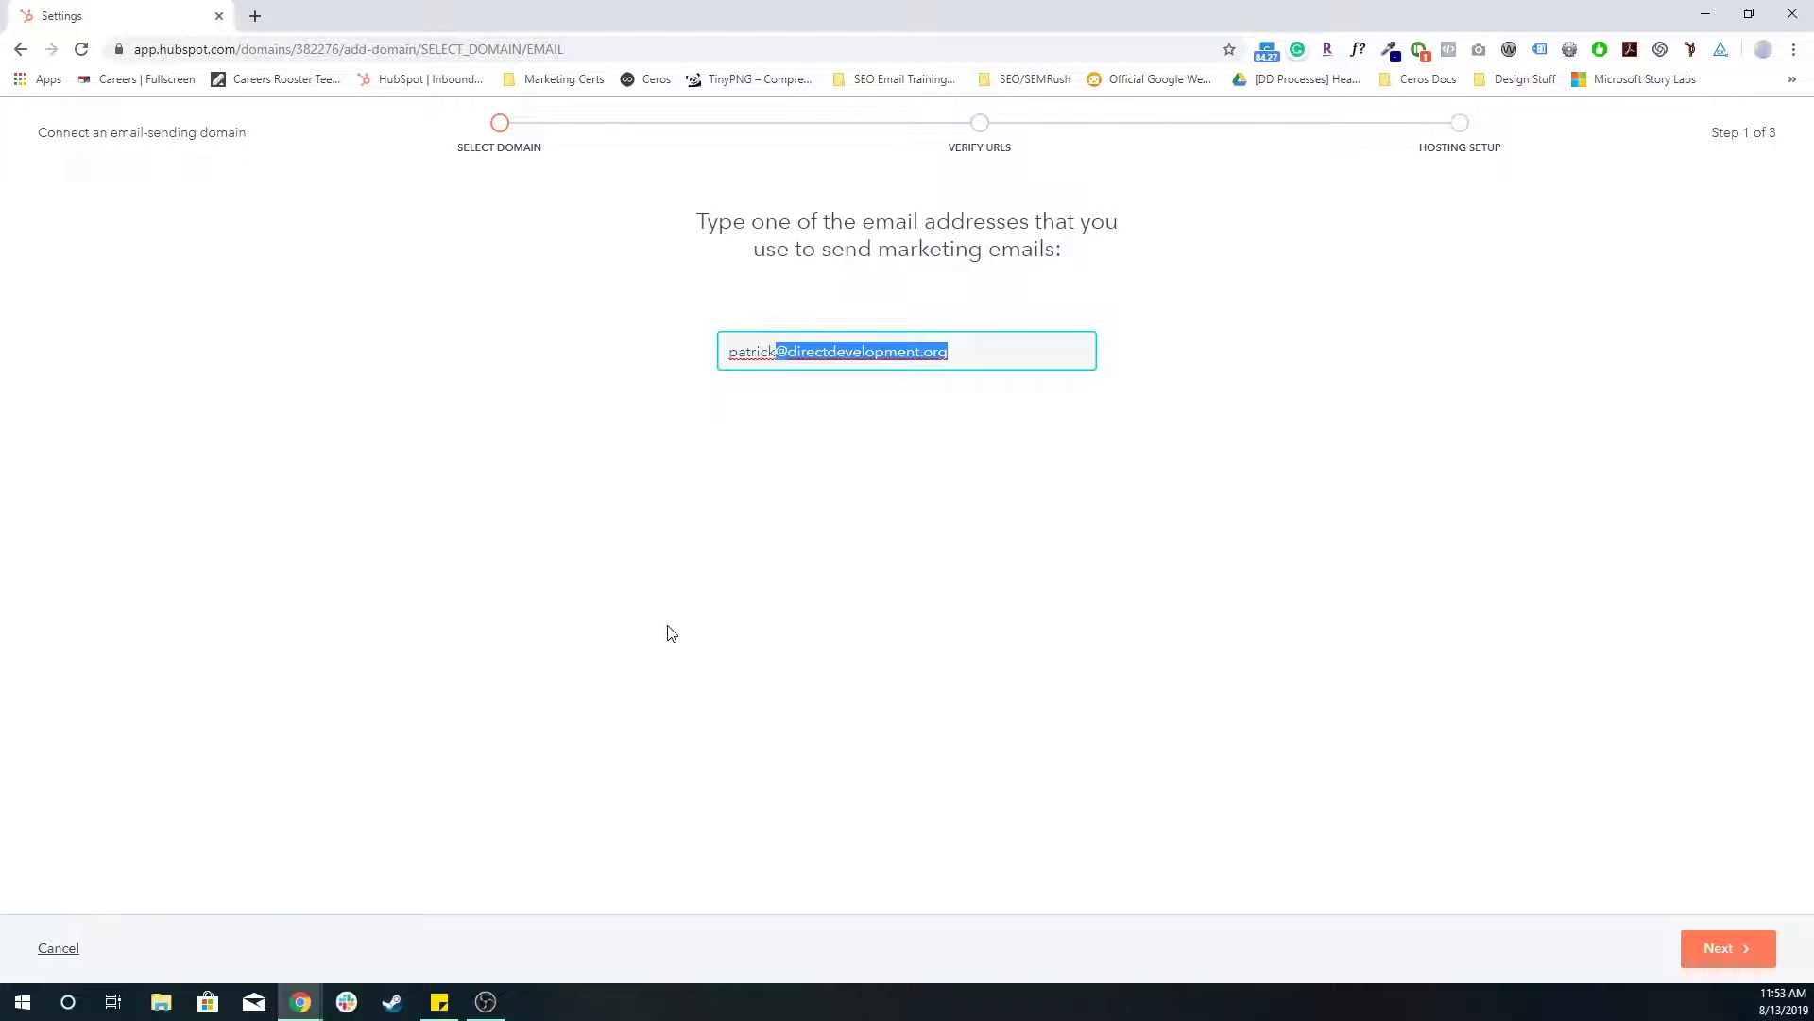
click(1721, 963)
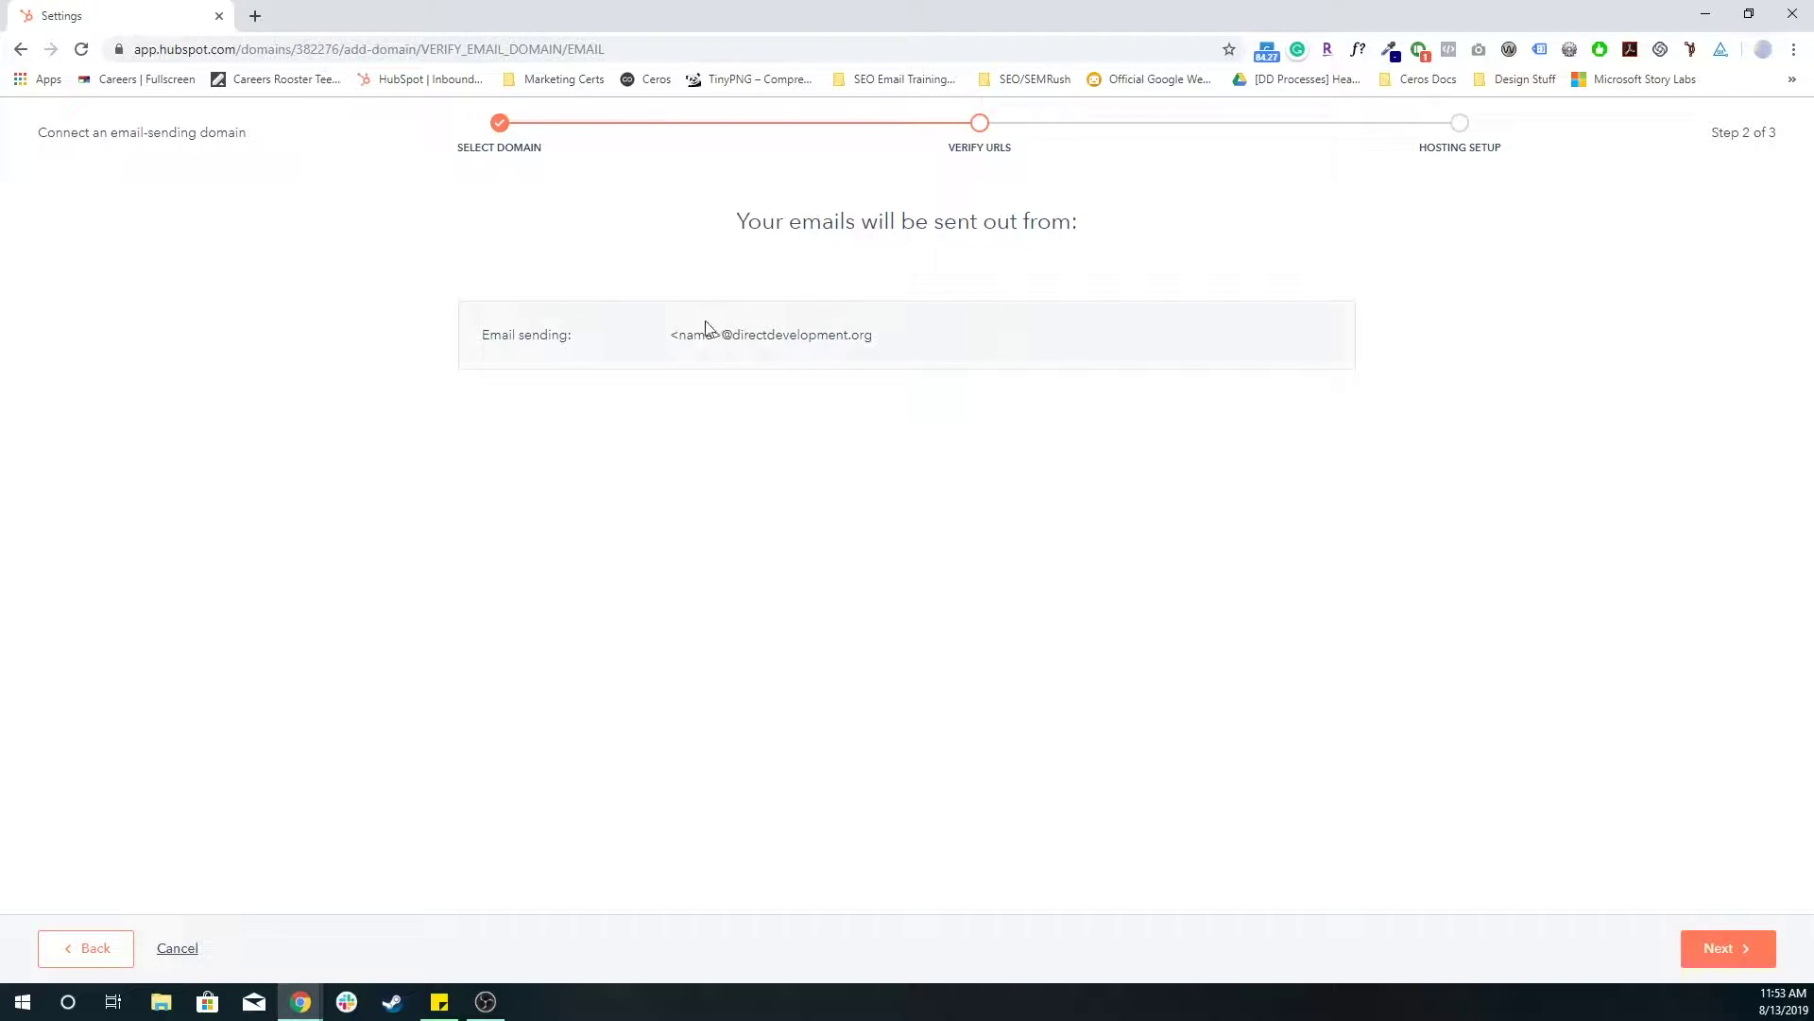
double_click(692, 335)
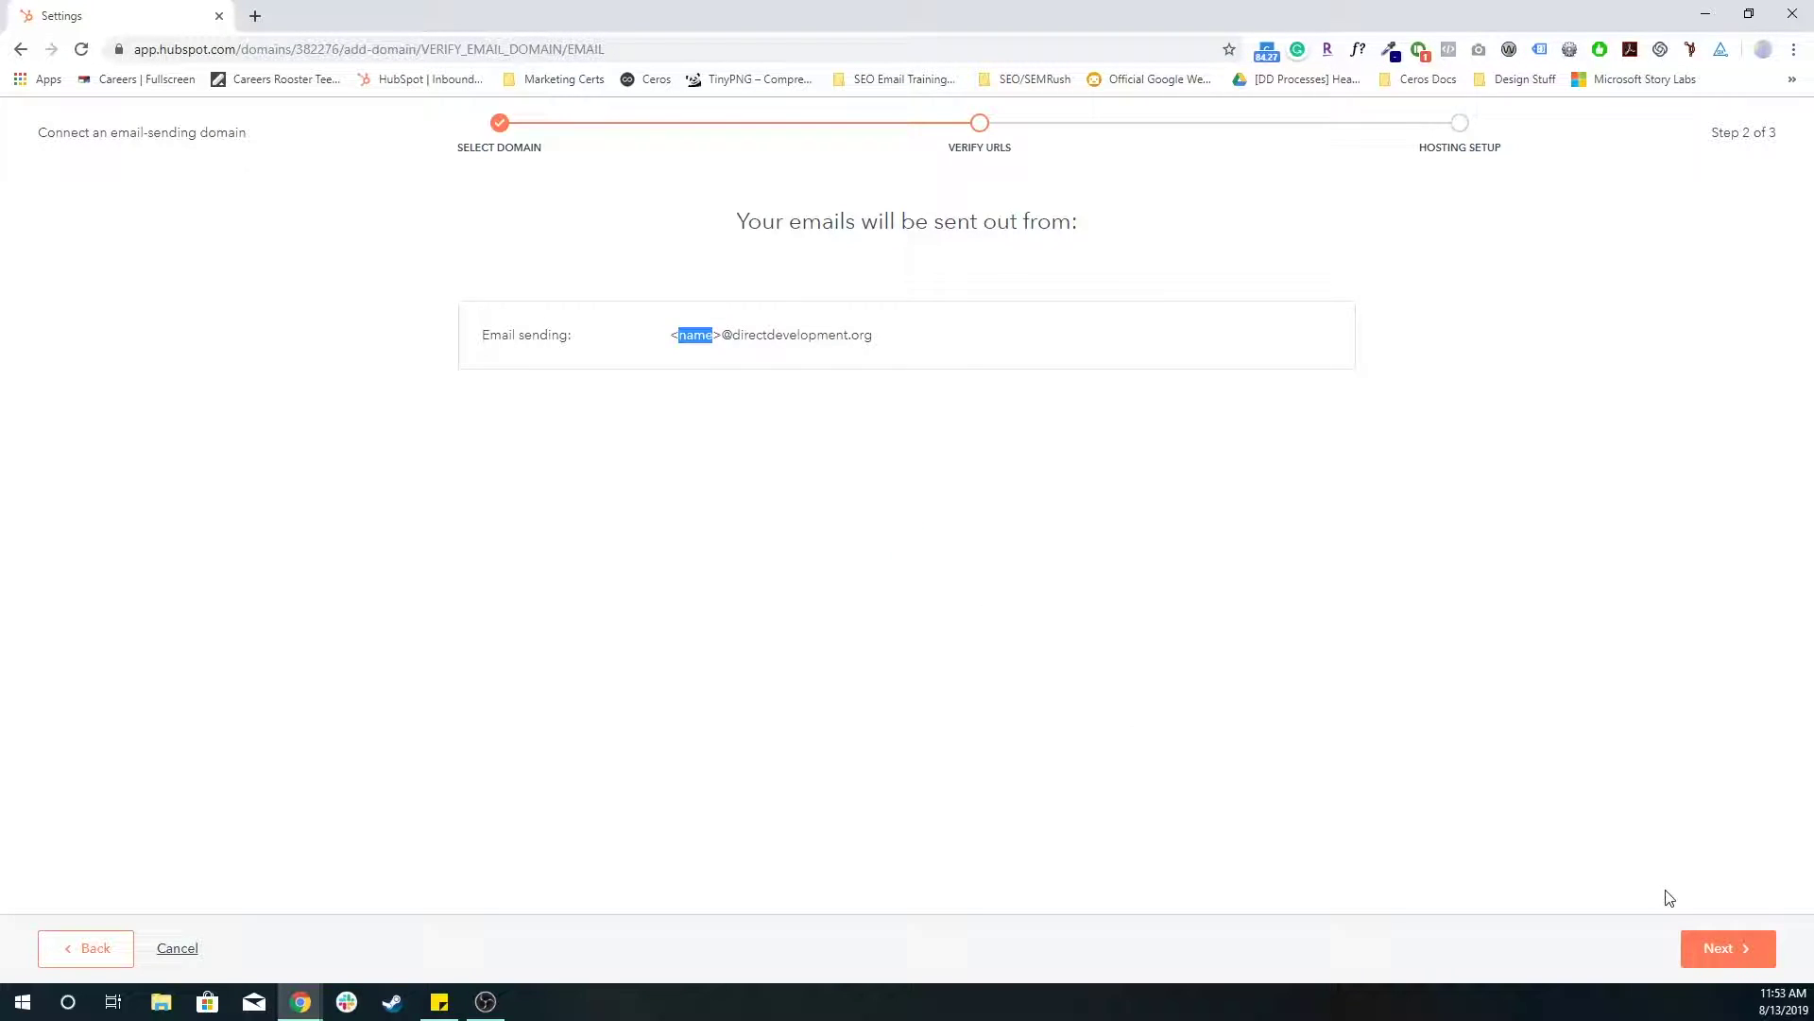
- Move to hosting setup and mark DNS provider login and DNS settings steps as done
click(1722, 957)
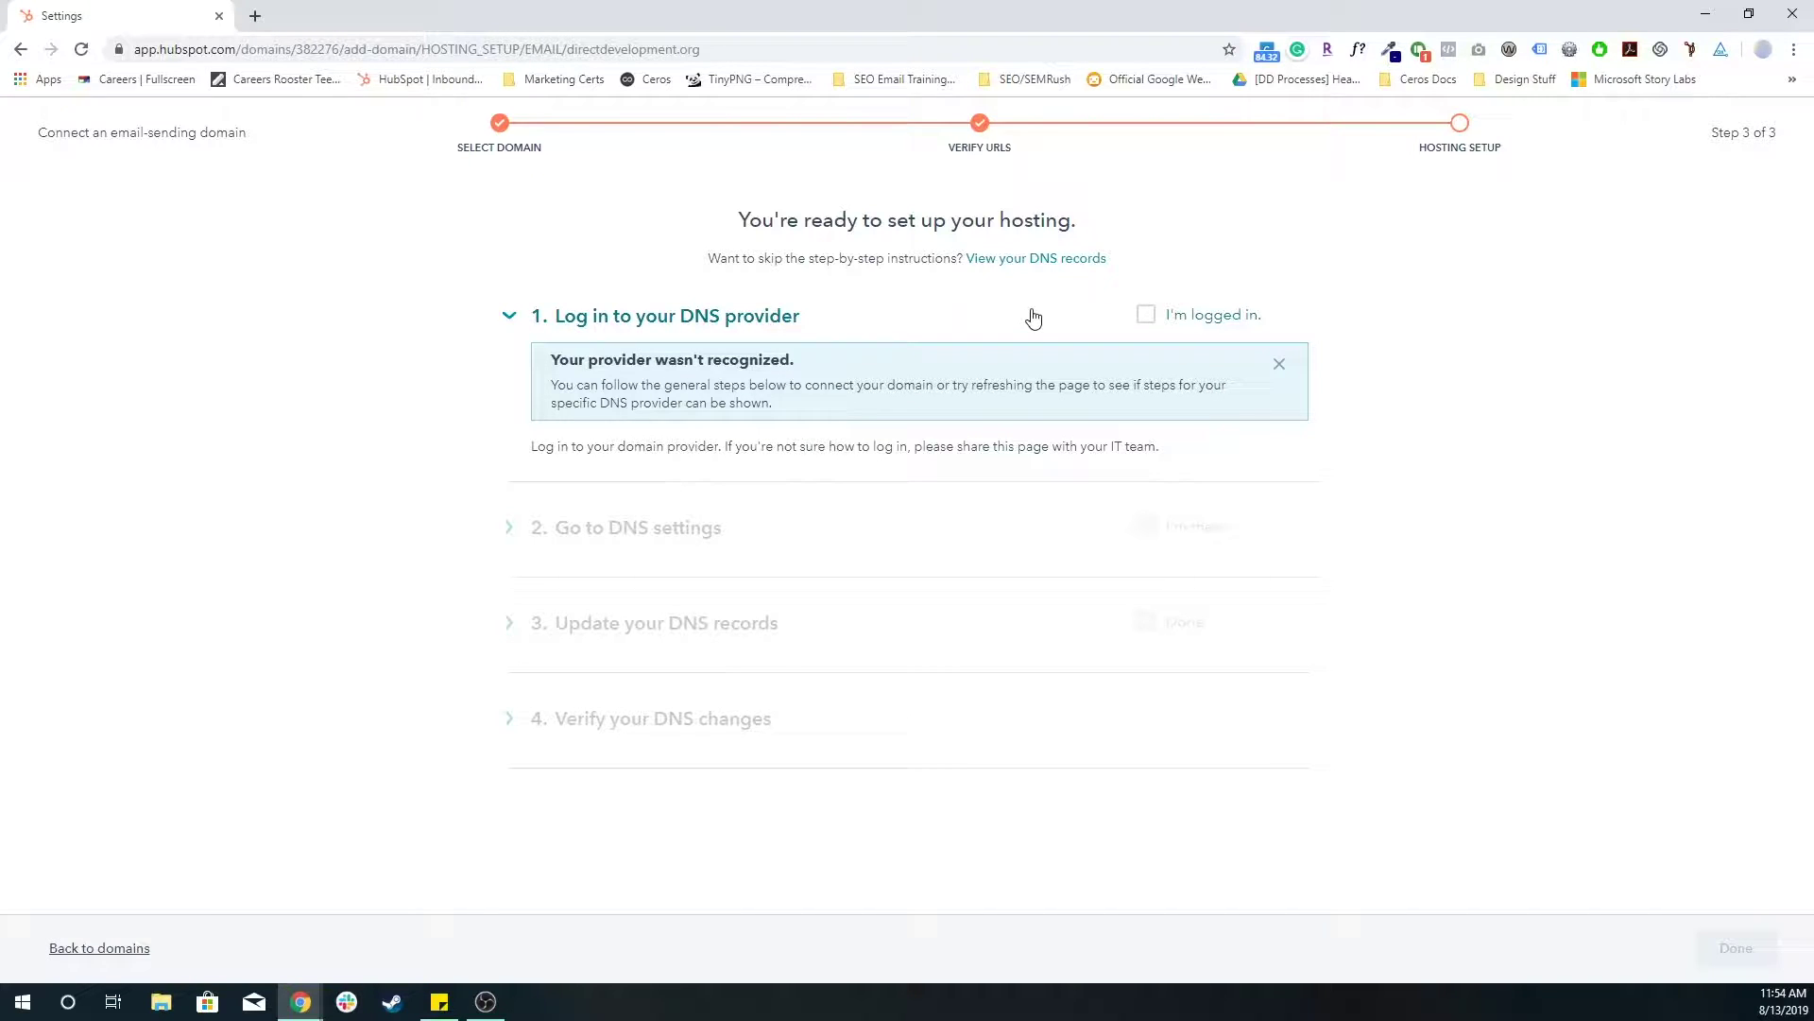
click(1145, 315)
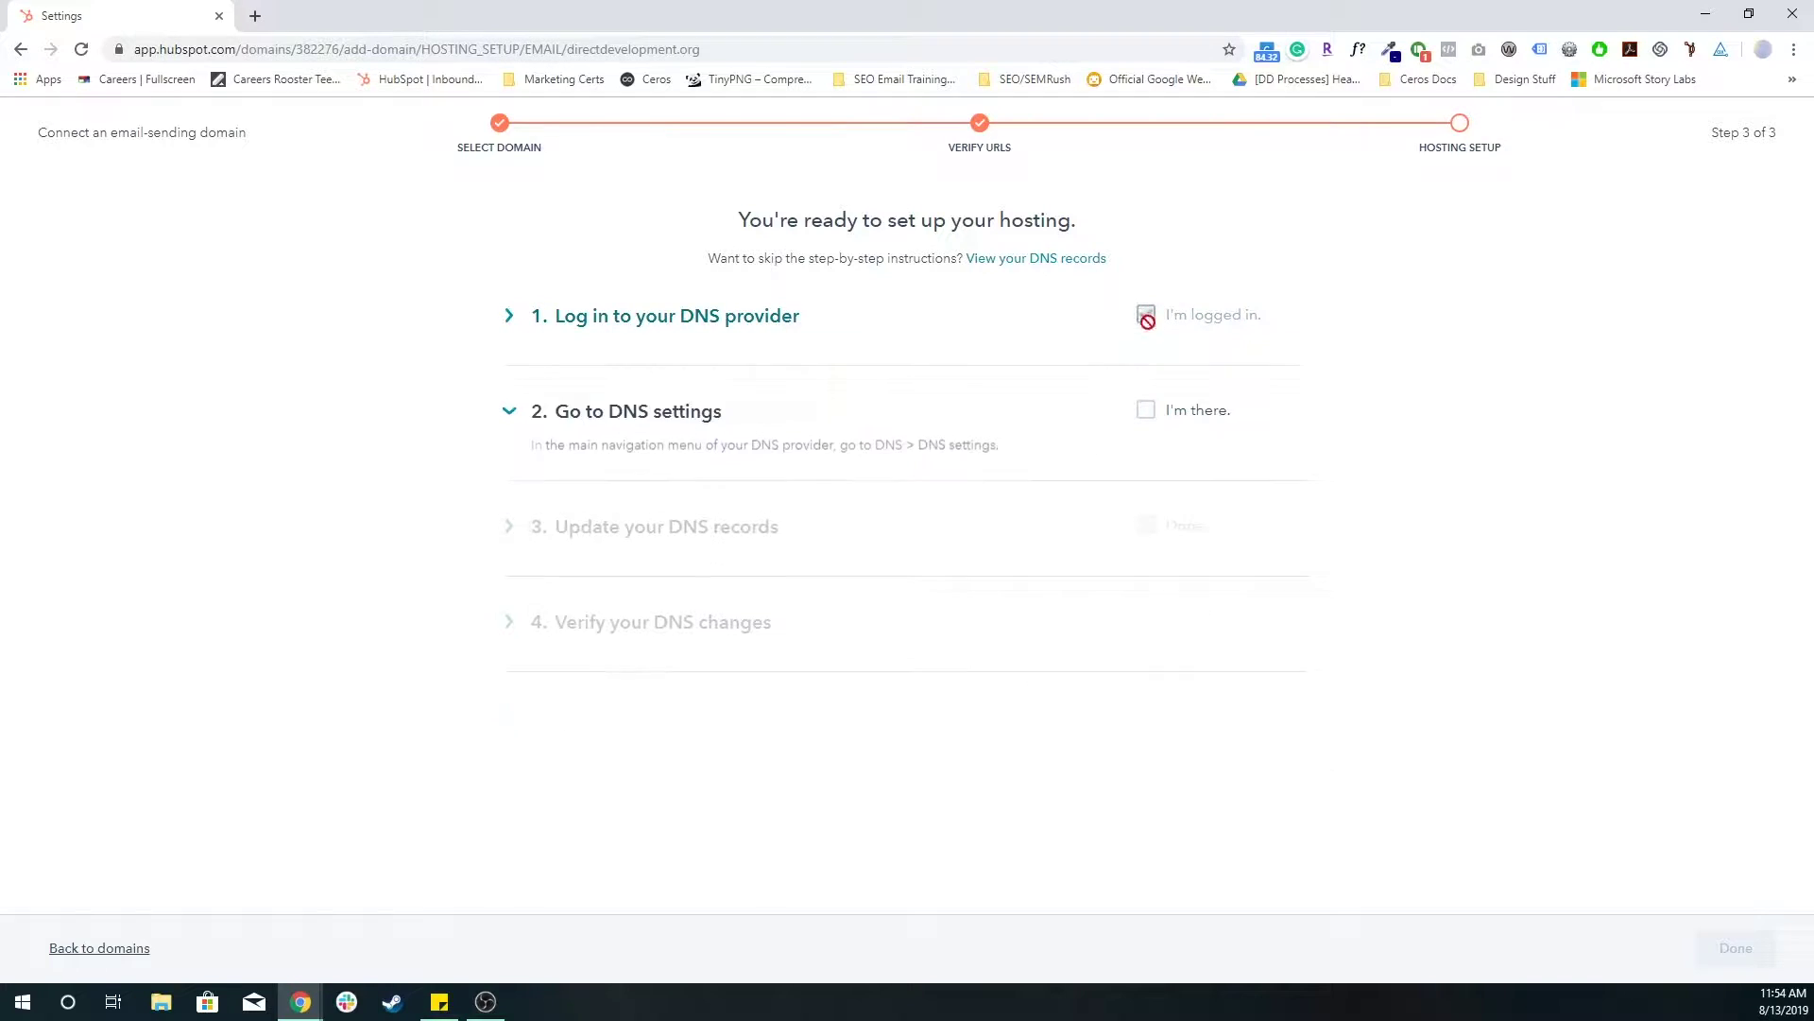
click(1144, 411)
- Review the two CNAME records and the TXT record with their host names and values
scroll(846, 442, down, 2)
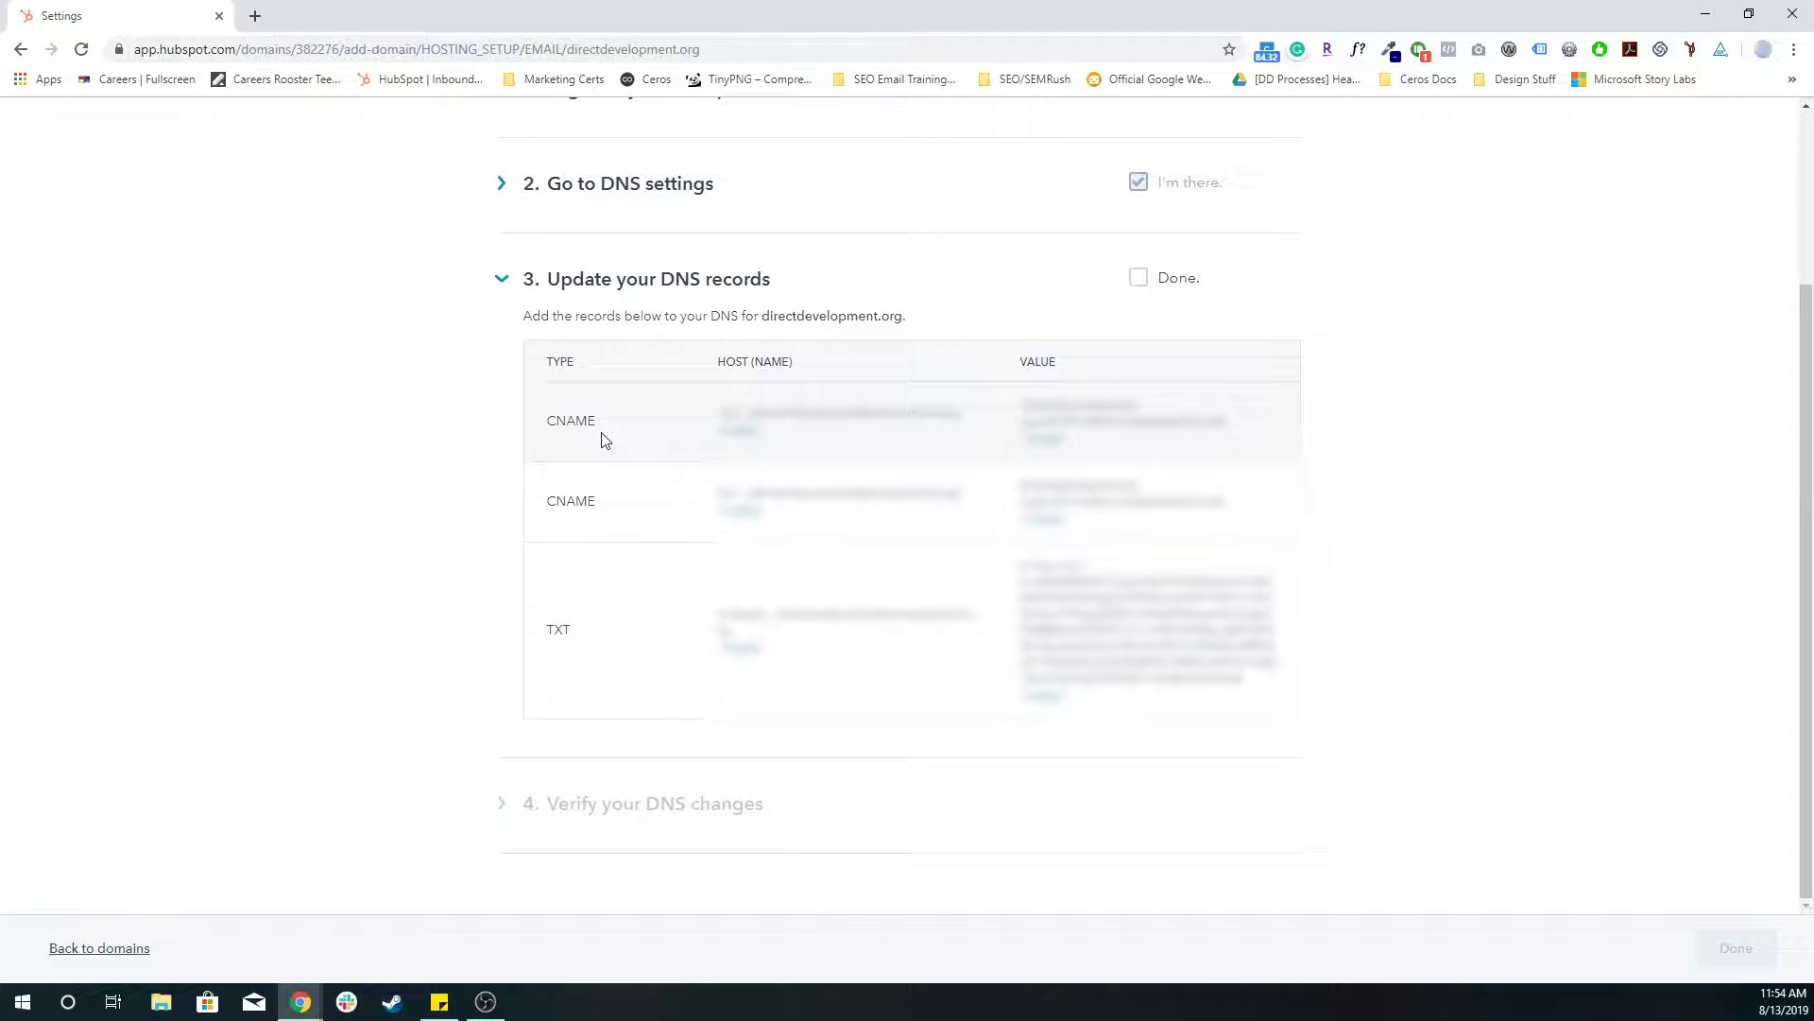
double_click(565, 422)
double_click(584, 503)
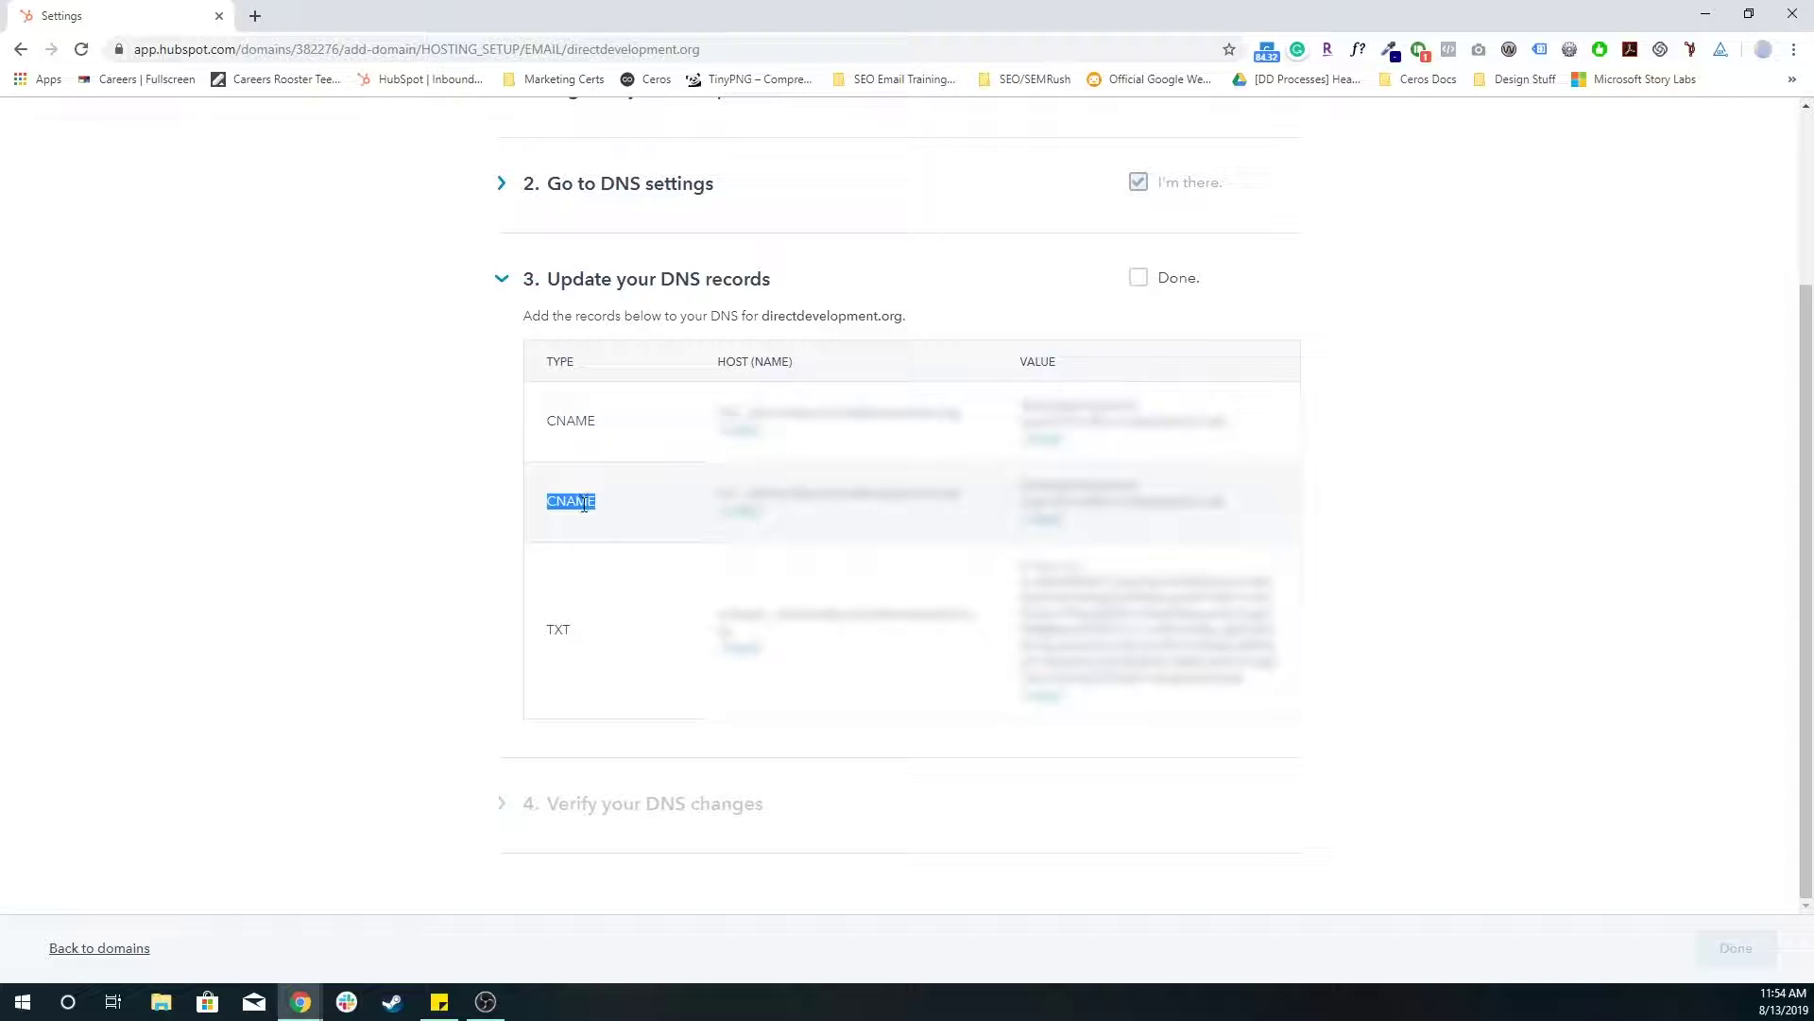
double_click(554, 631)
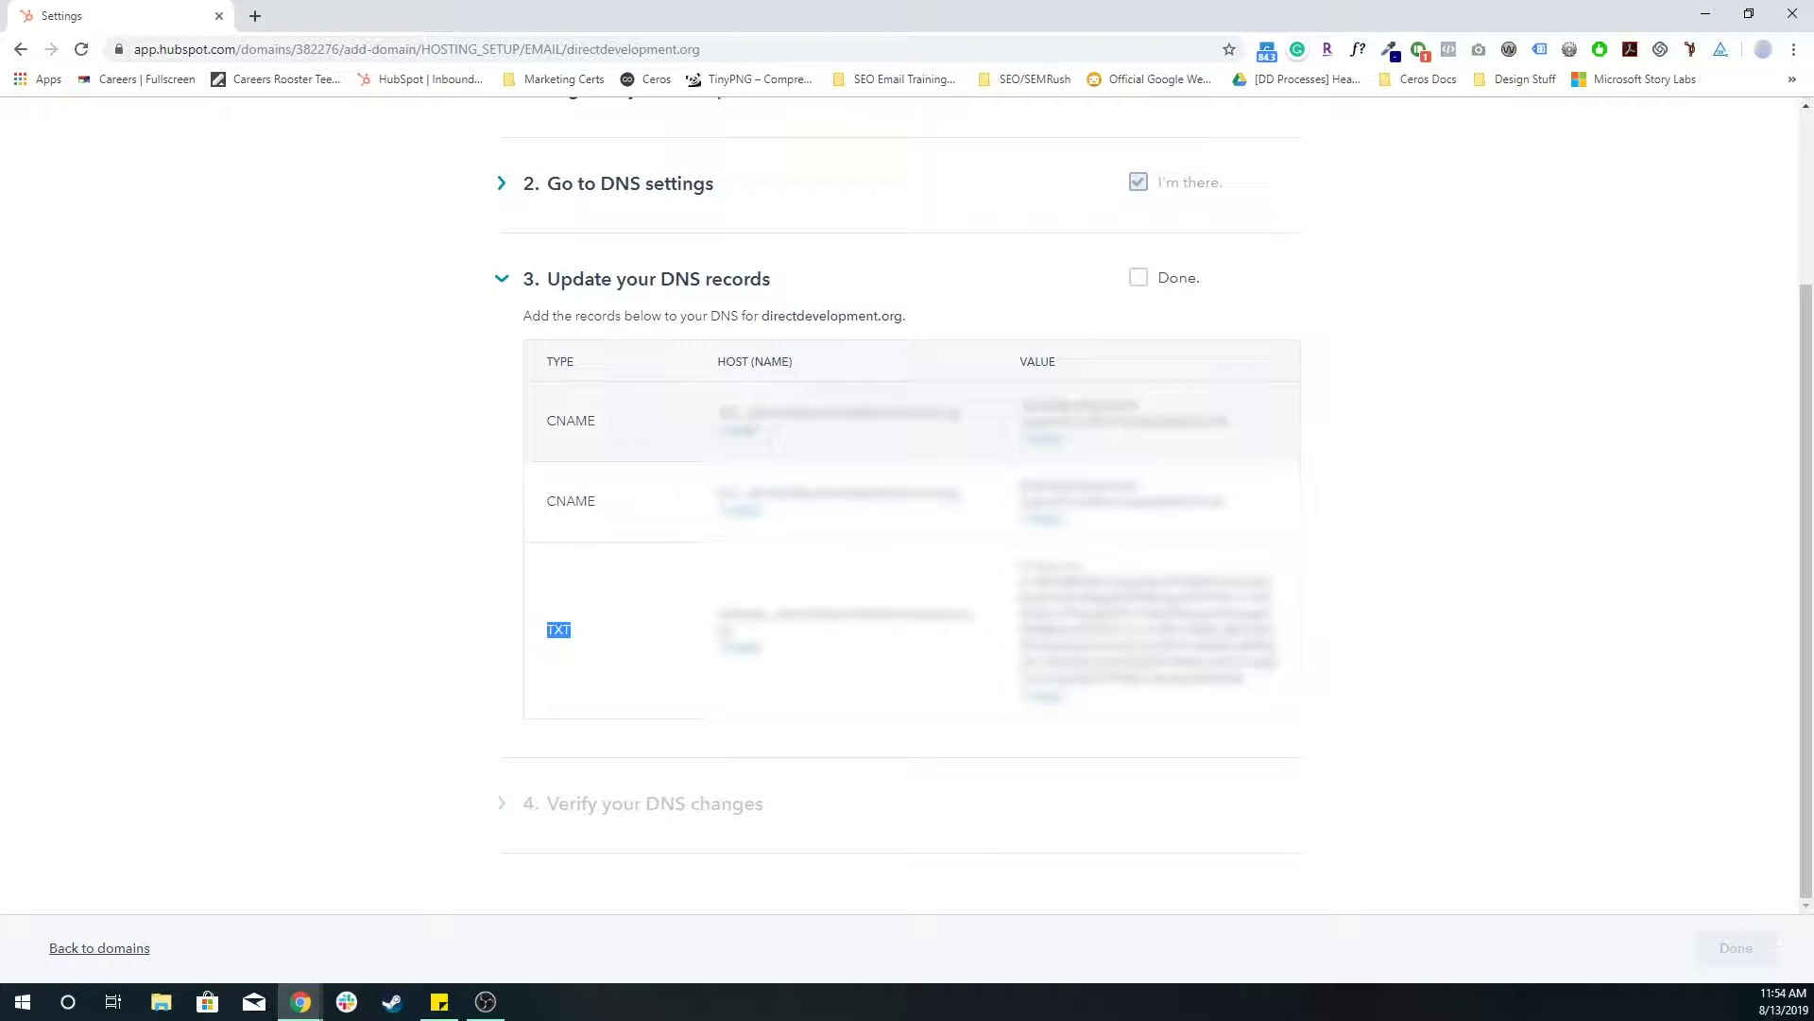
drag(716, 413, 1226, 444)
click(755, 483)
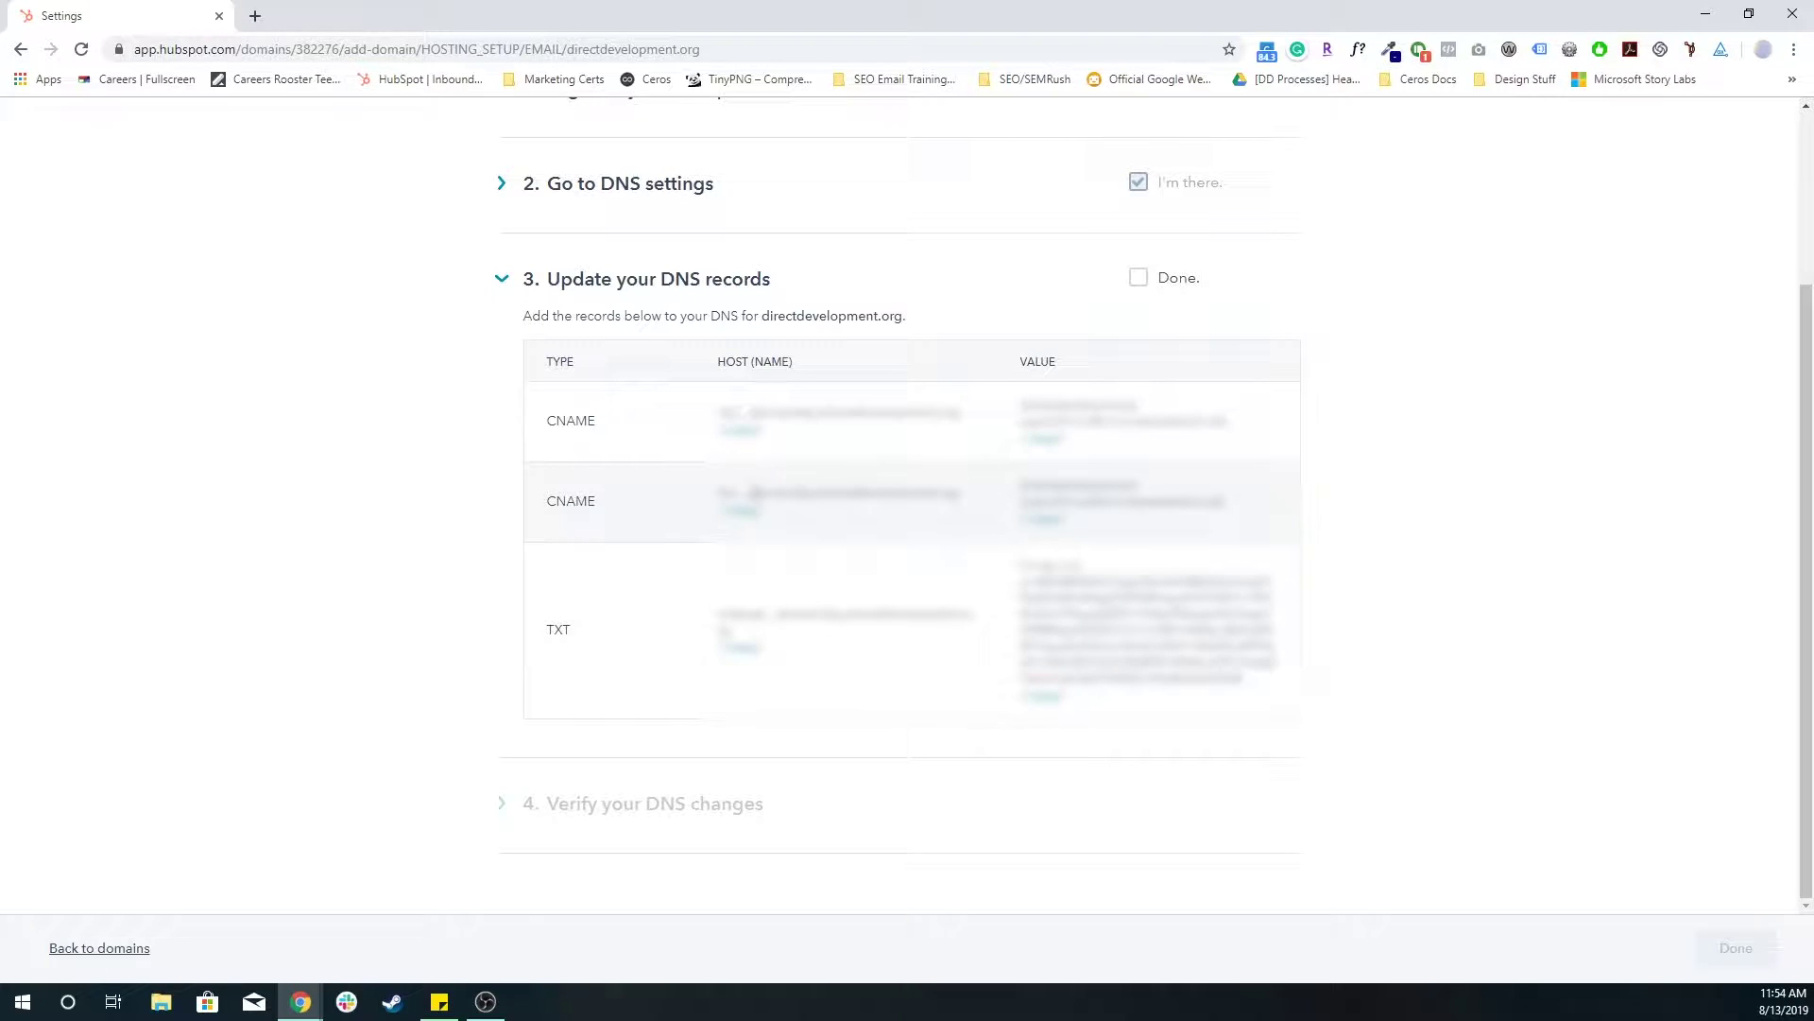
- Recheck the directdevelopment records, then tick 'Done.' on the DNS records step
scroll(757, 502, up, 3)
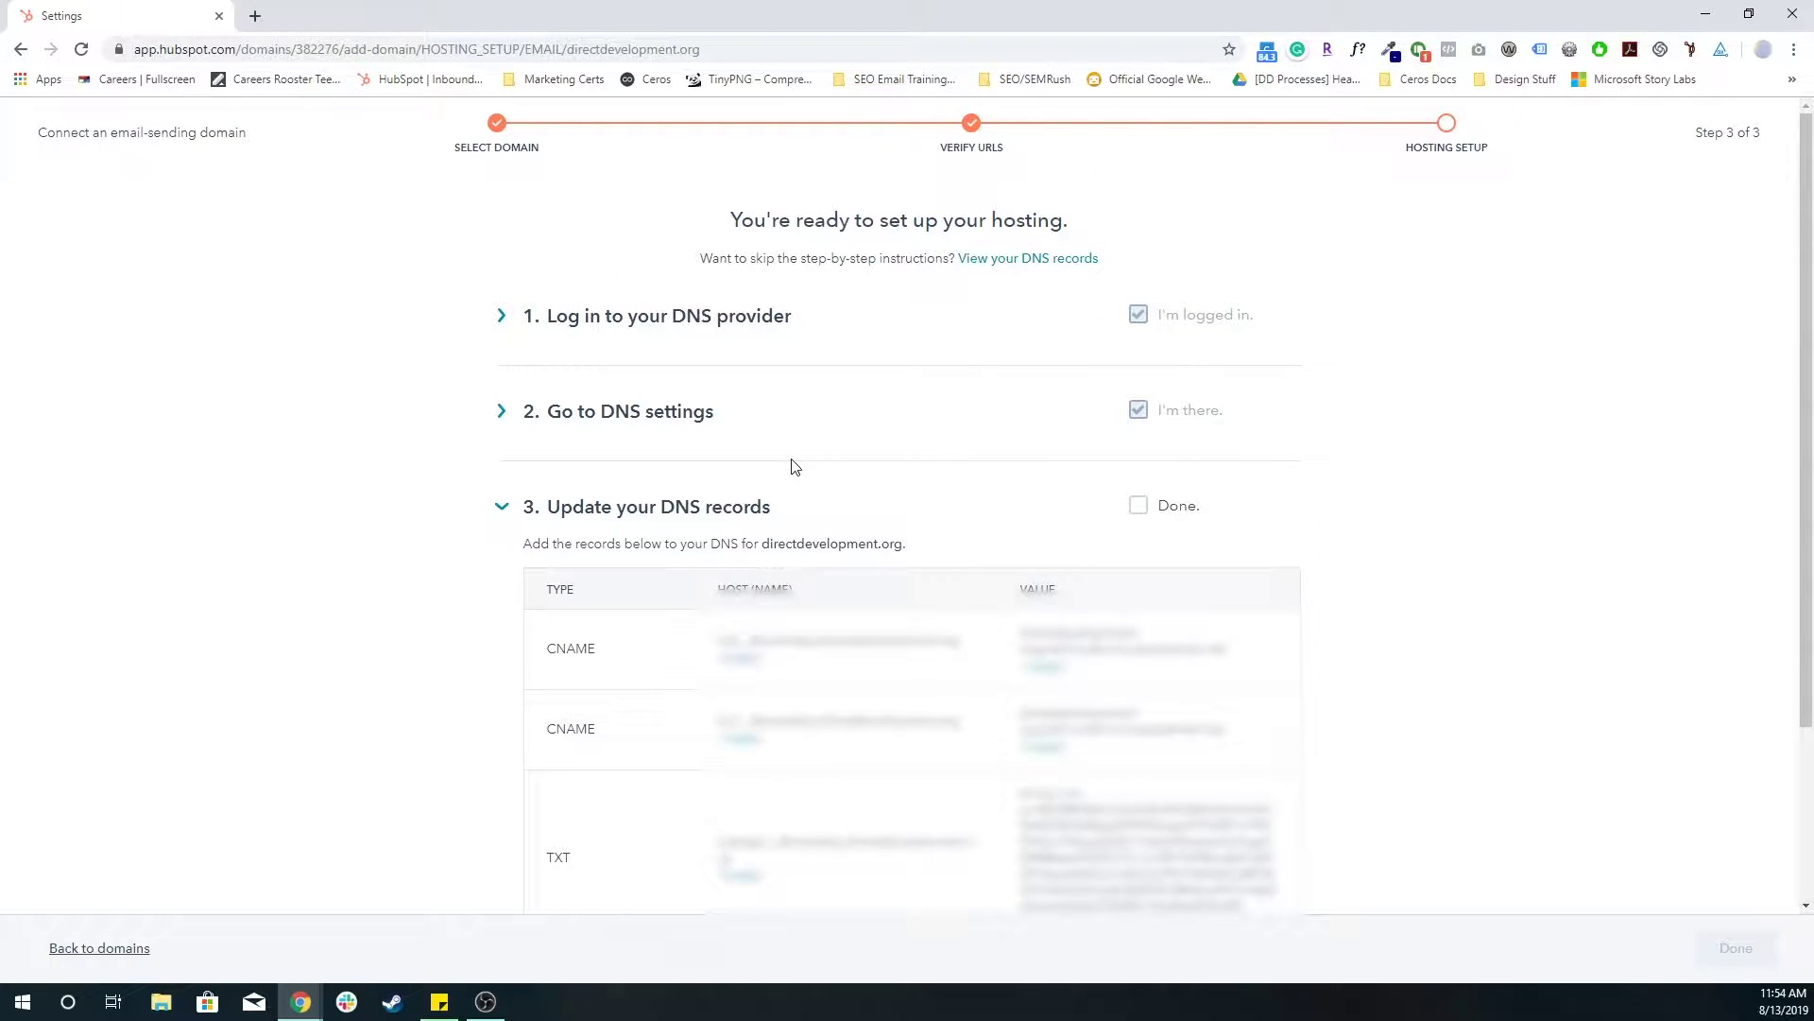
double_click(800, 545)
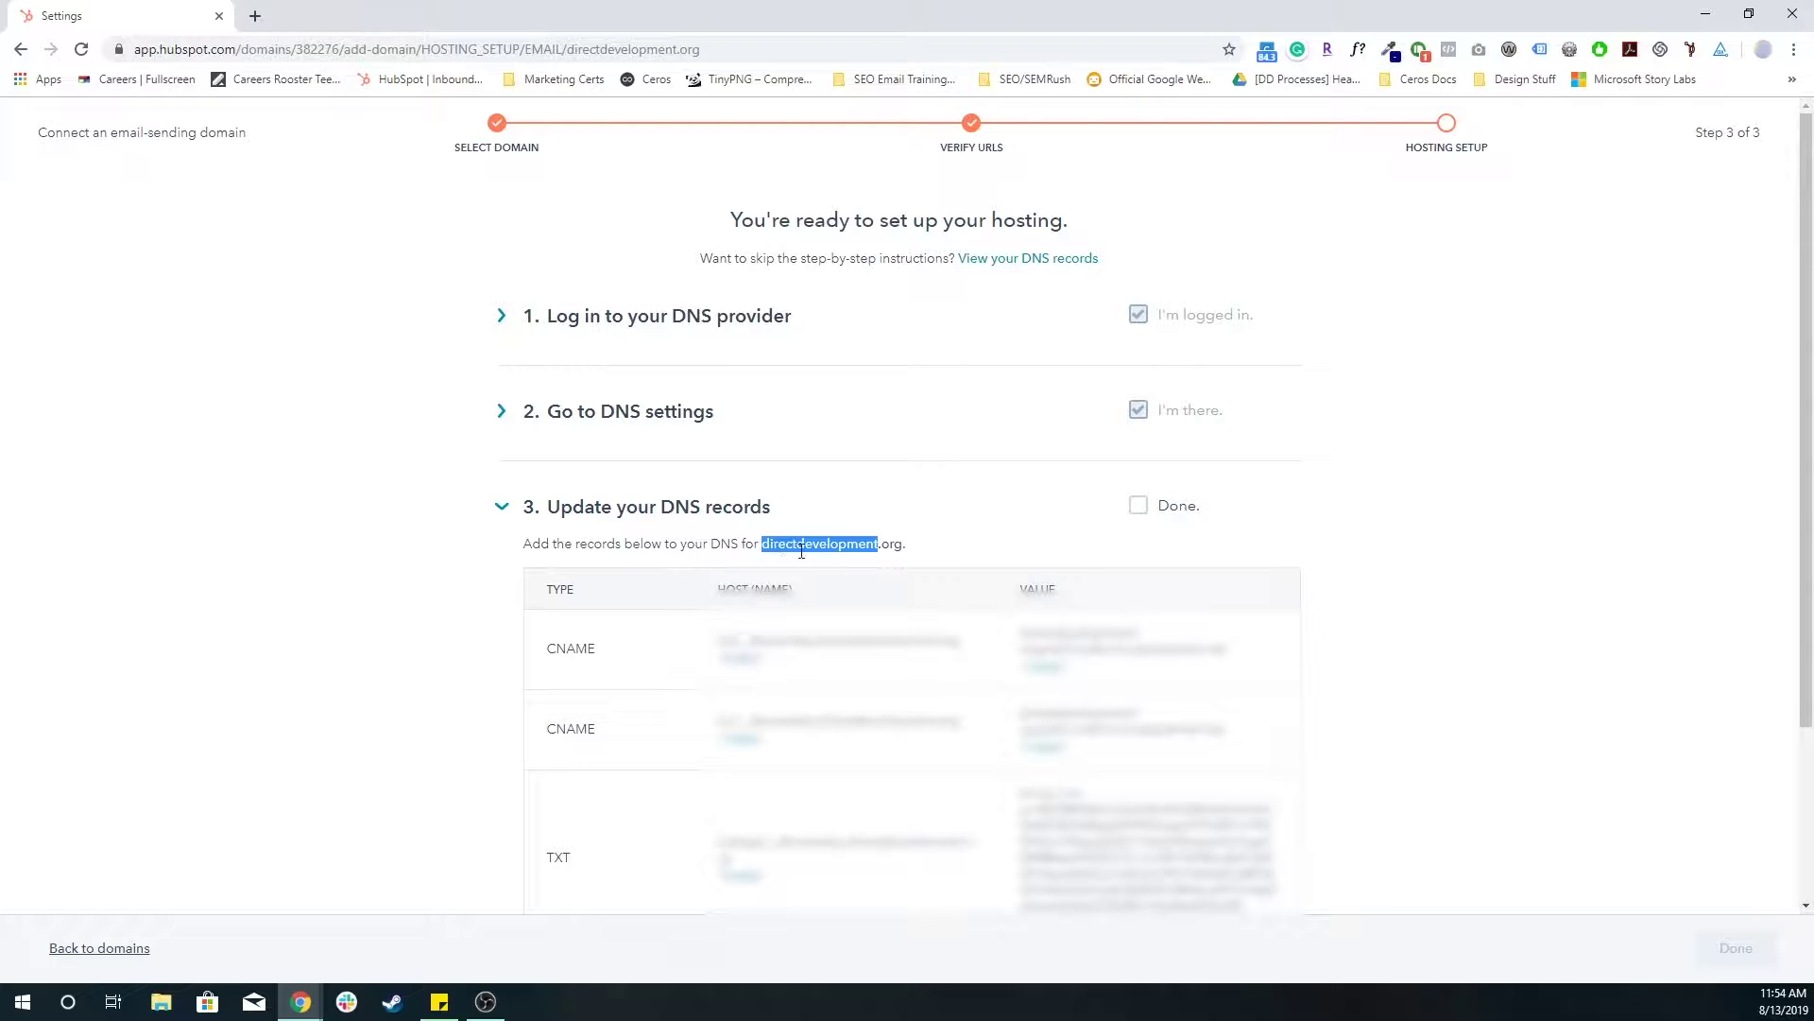
click(795, 542)
scroll(567, 567, down, 1)
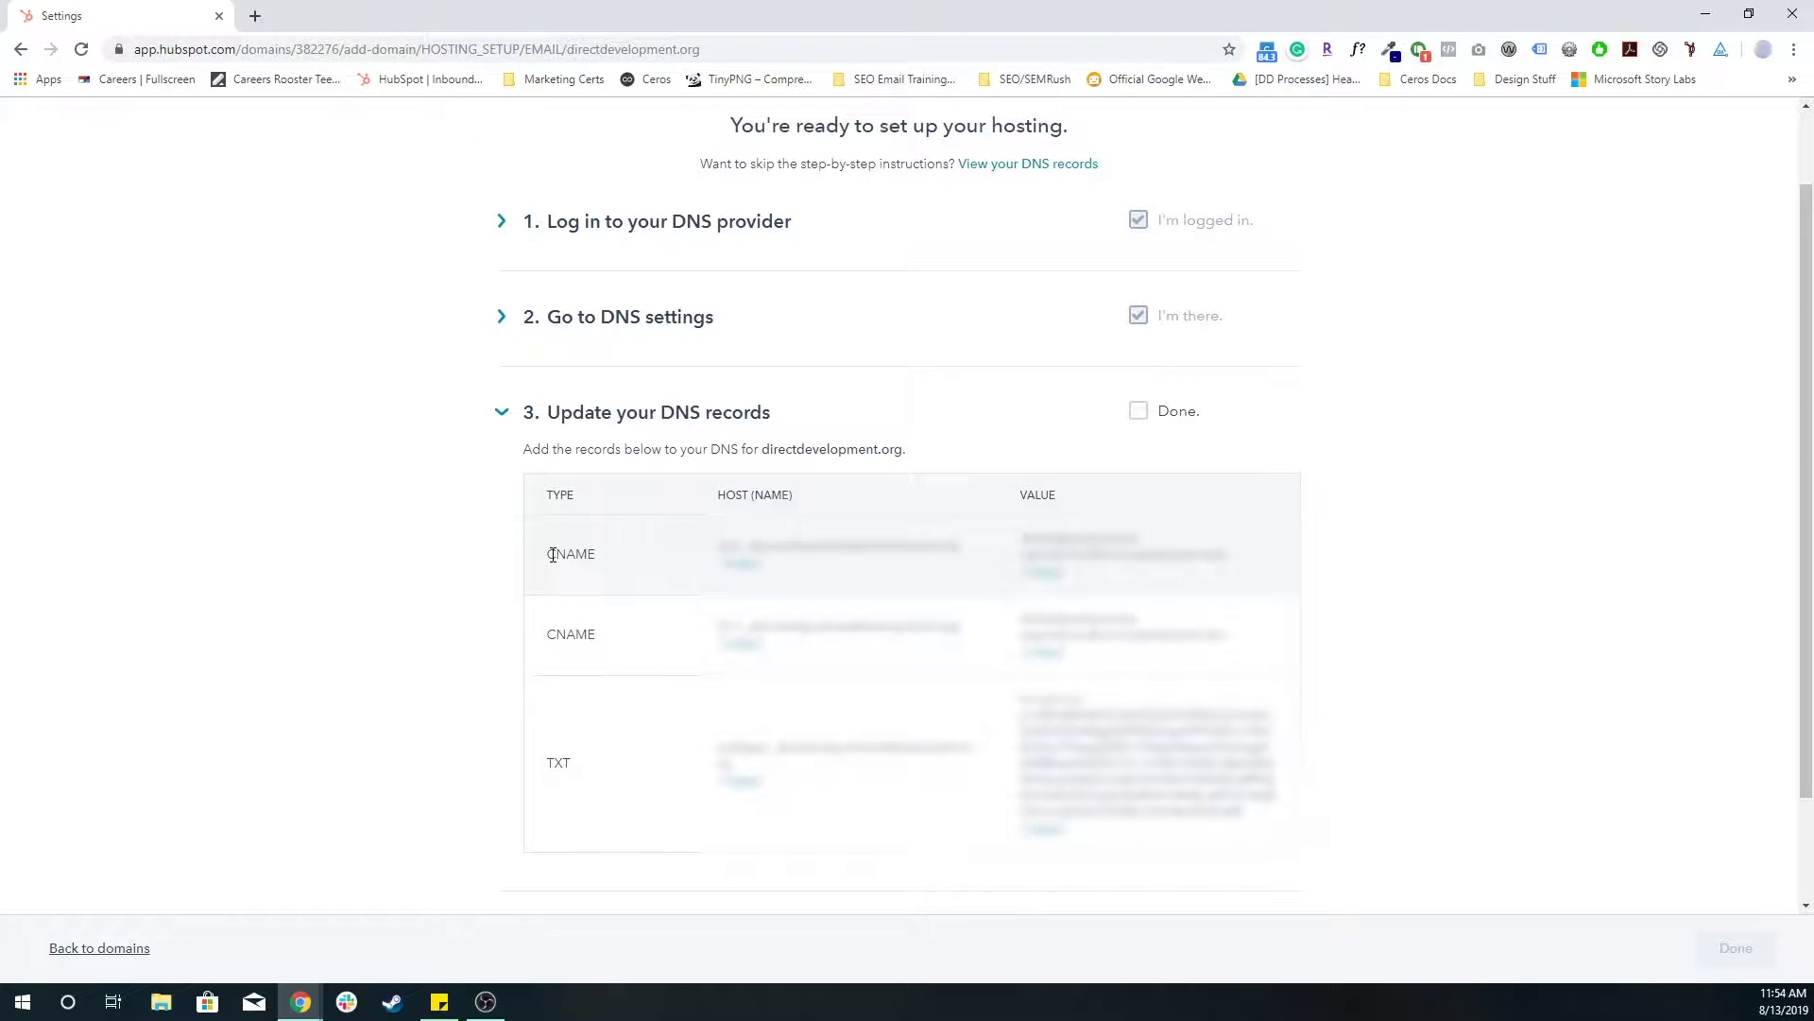
double_click(552, 555)
double_click(571, 635)
double_click(559, 765)
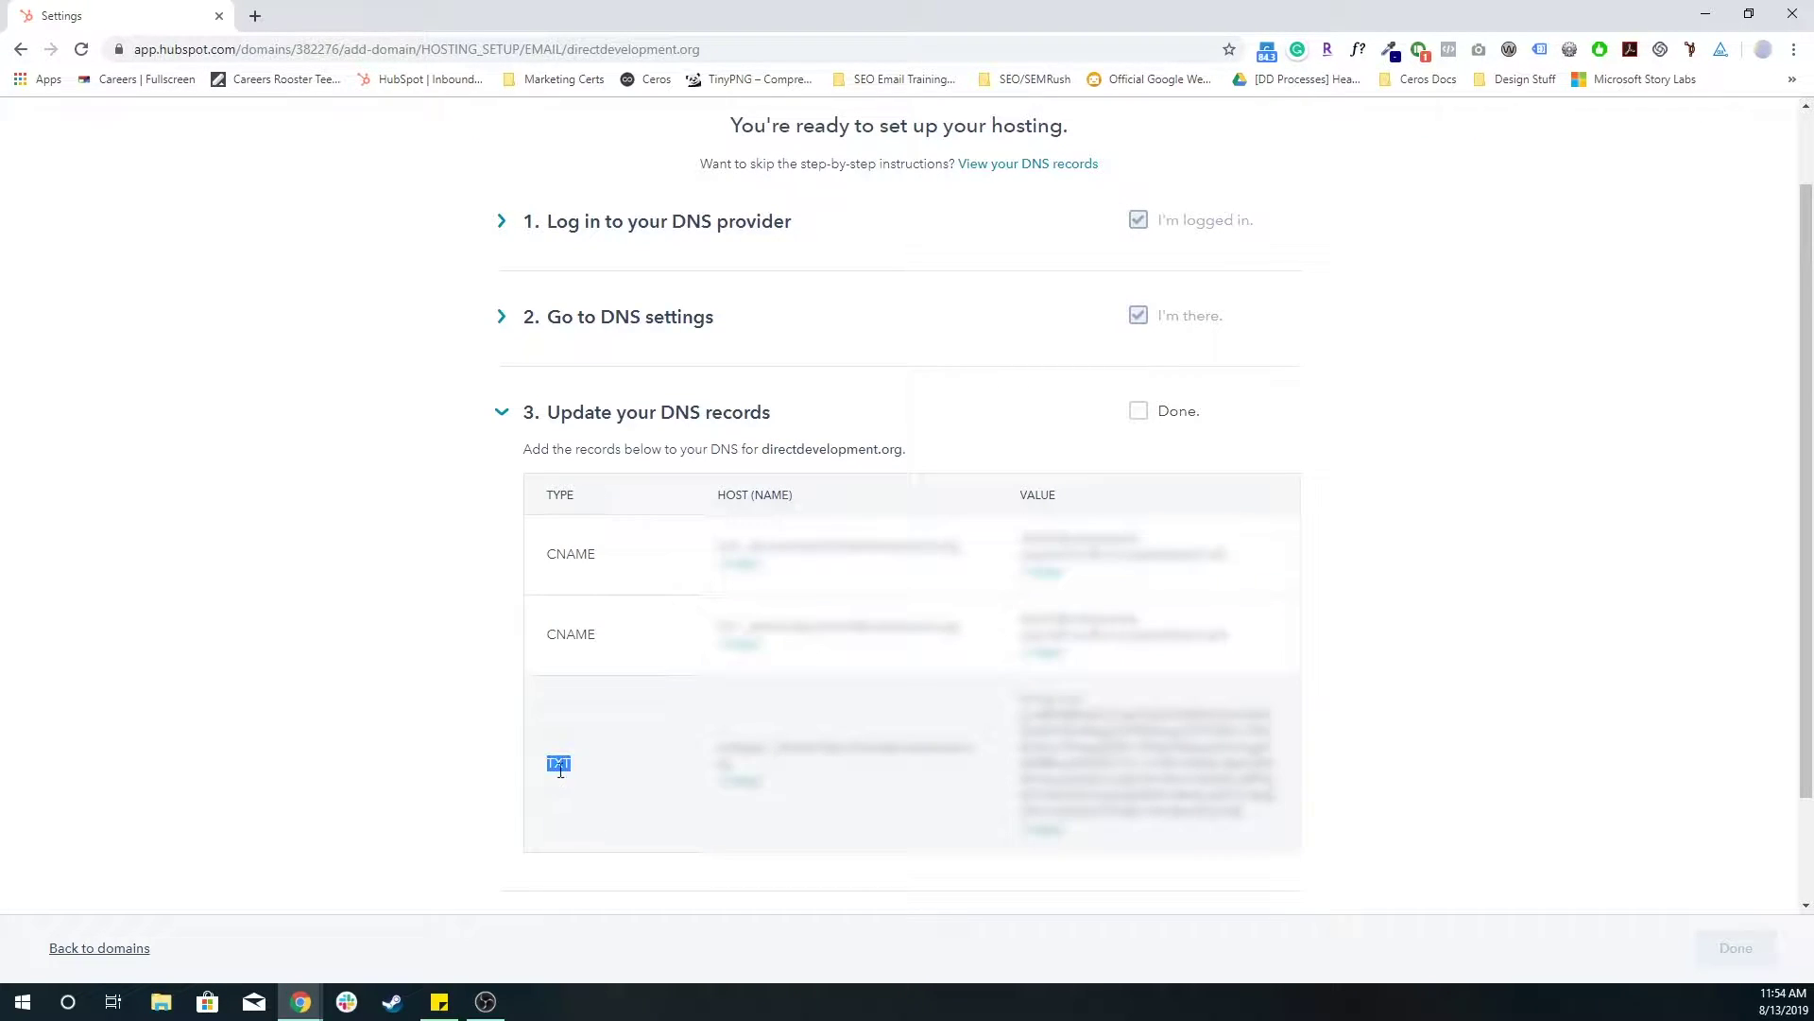
click(454, 738)
scroll(944, 688, down, 2)
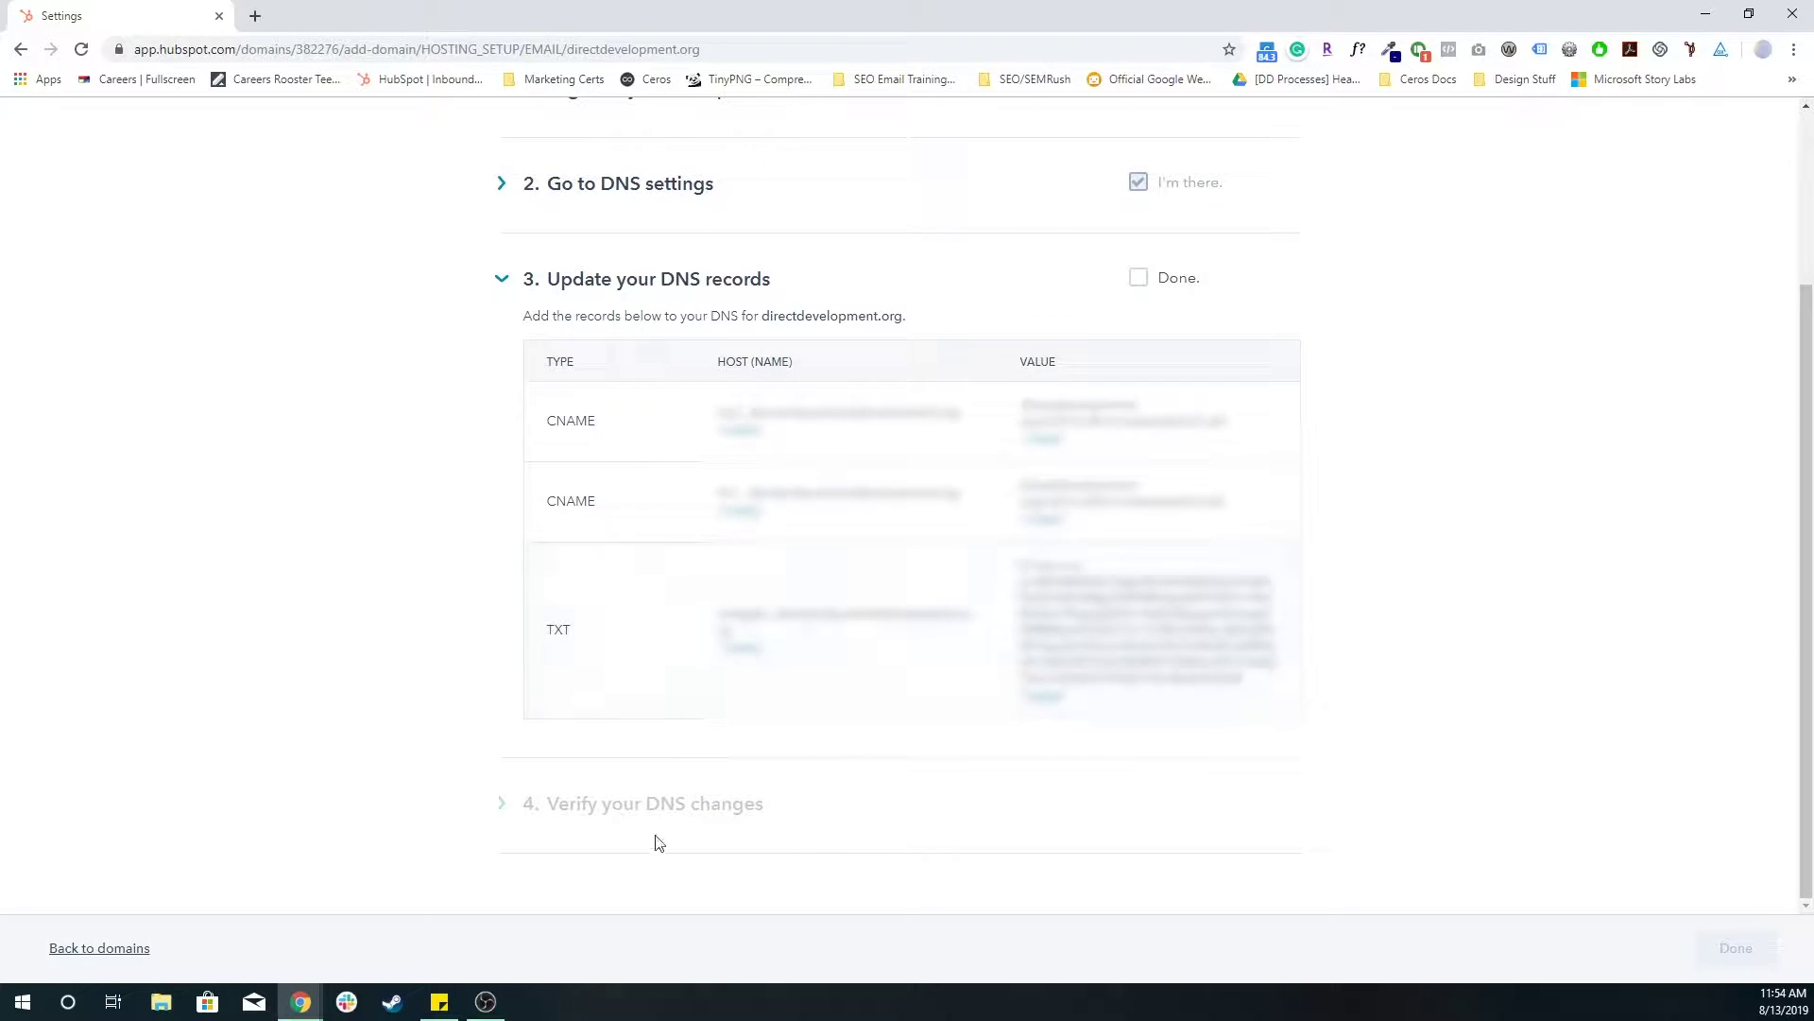
click(1138, 278)
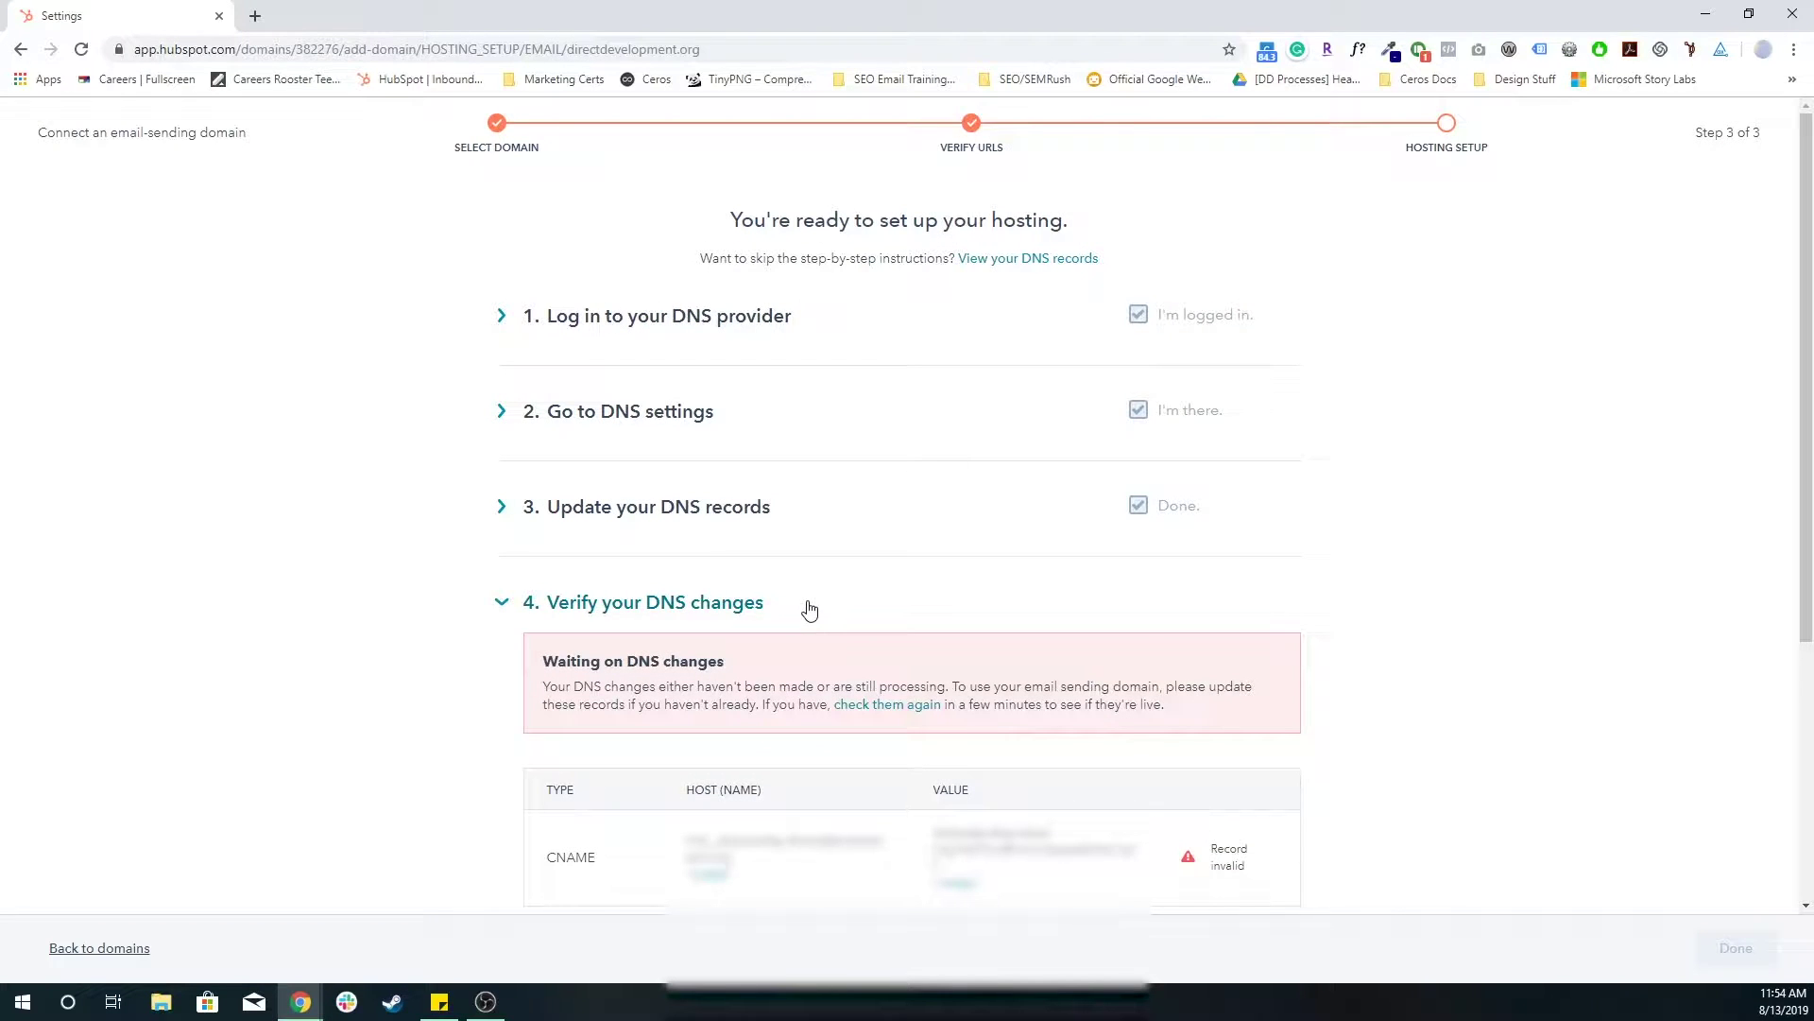
- Scroll to 'Verify your DNS changes' showing the CNAME and TXT records as 'Record invalid'
scroll(600, 378, down, 4)
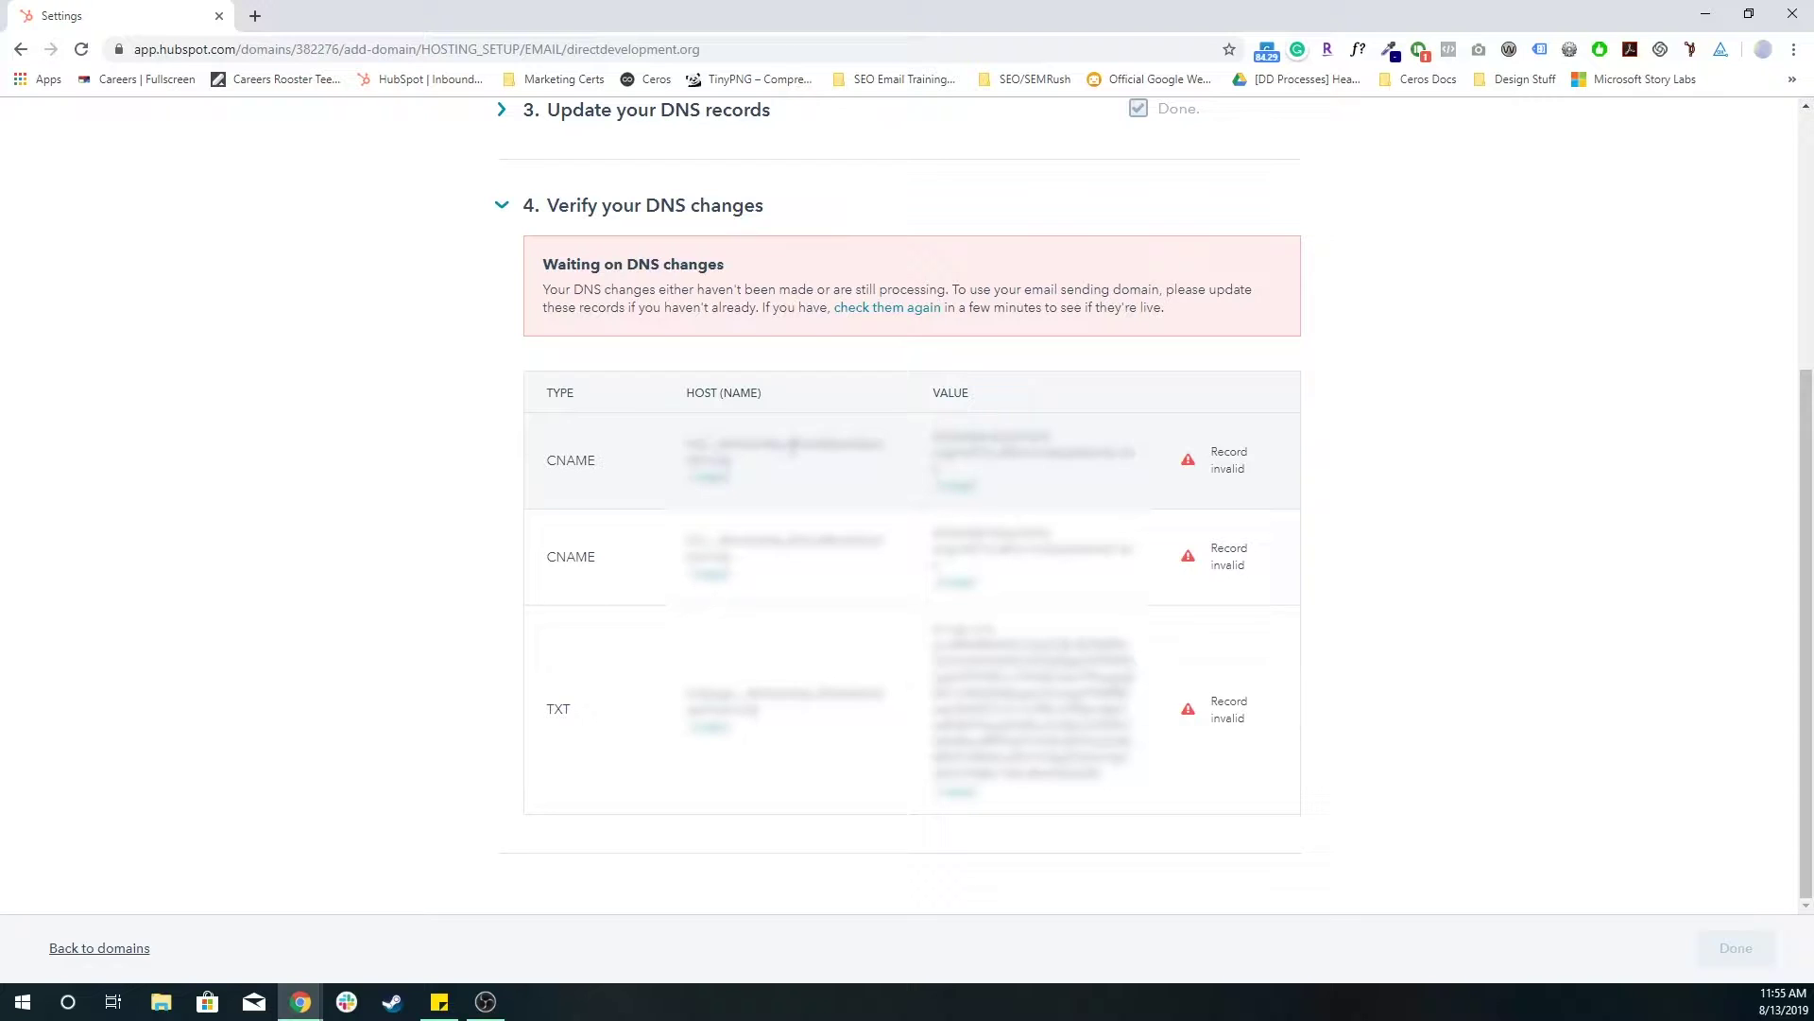
drag(803, 445, 784, 472)
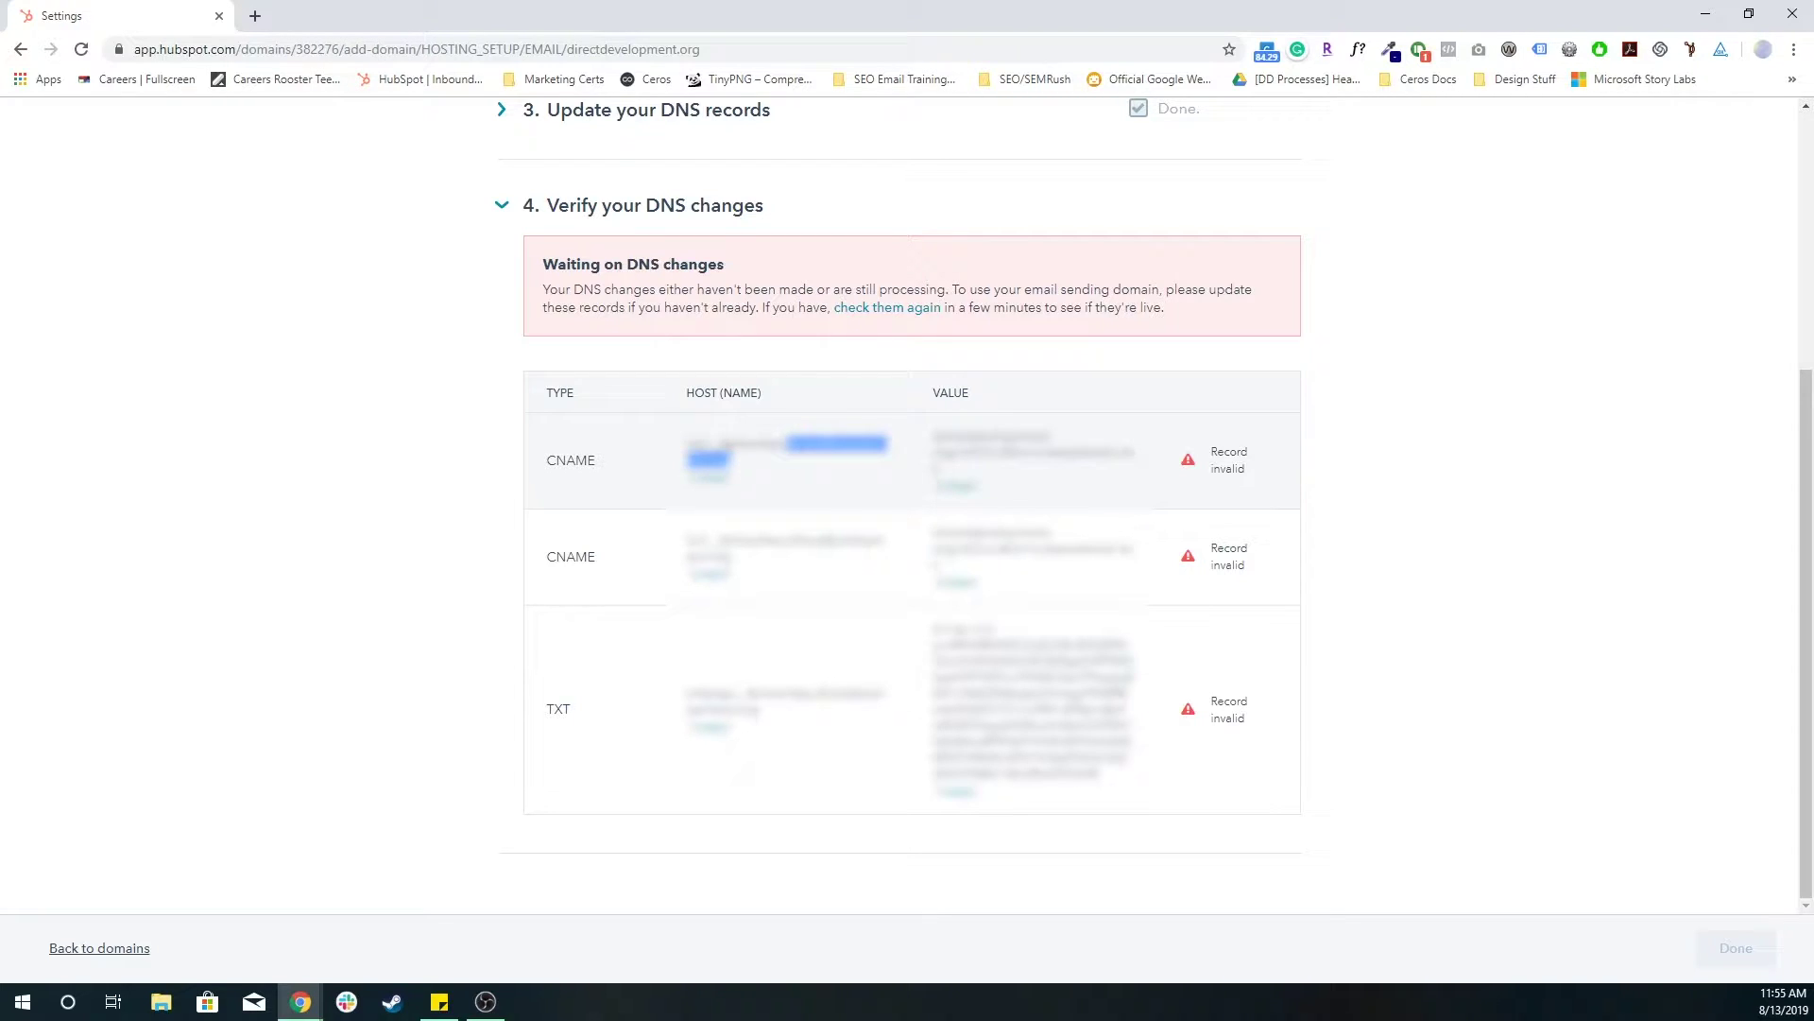
drag(691, 445, 694, 443)
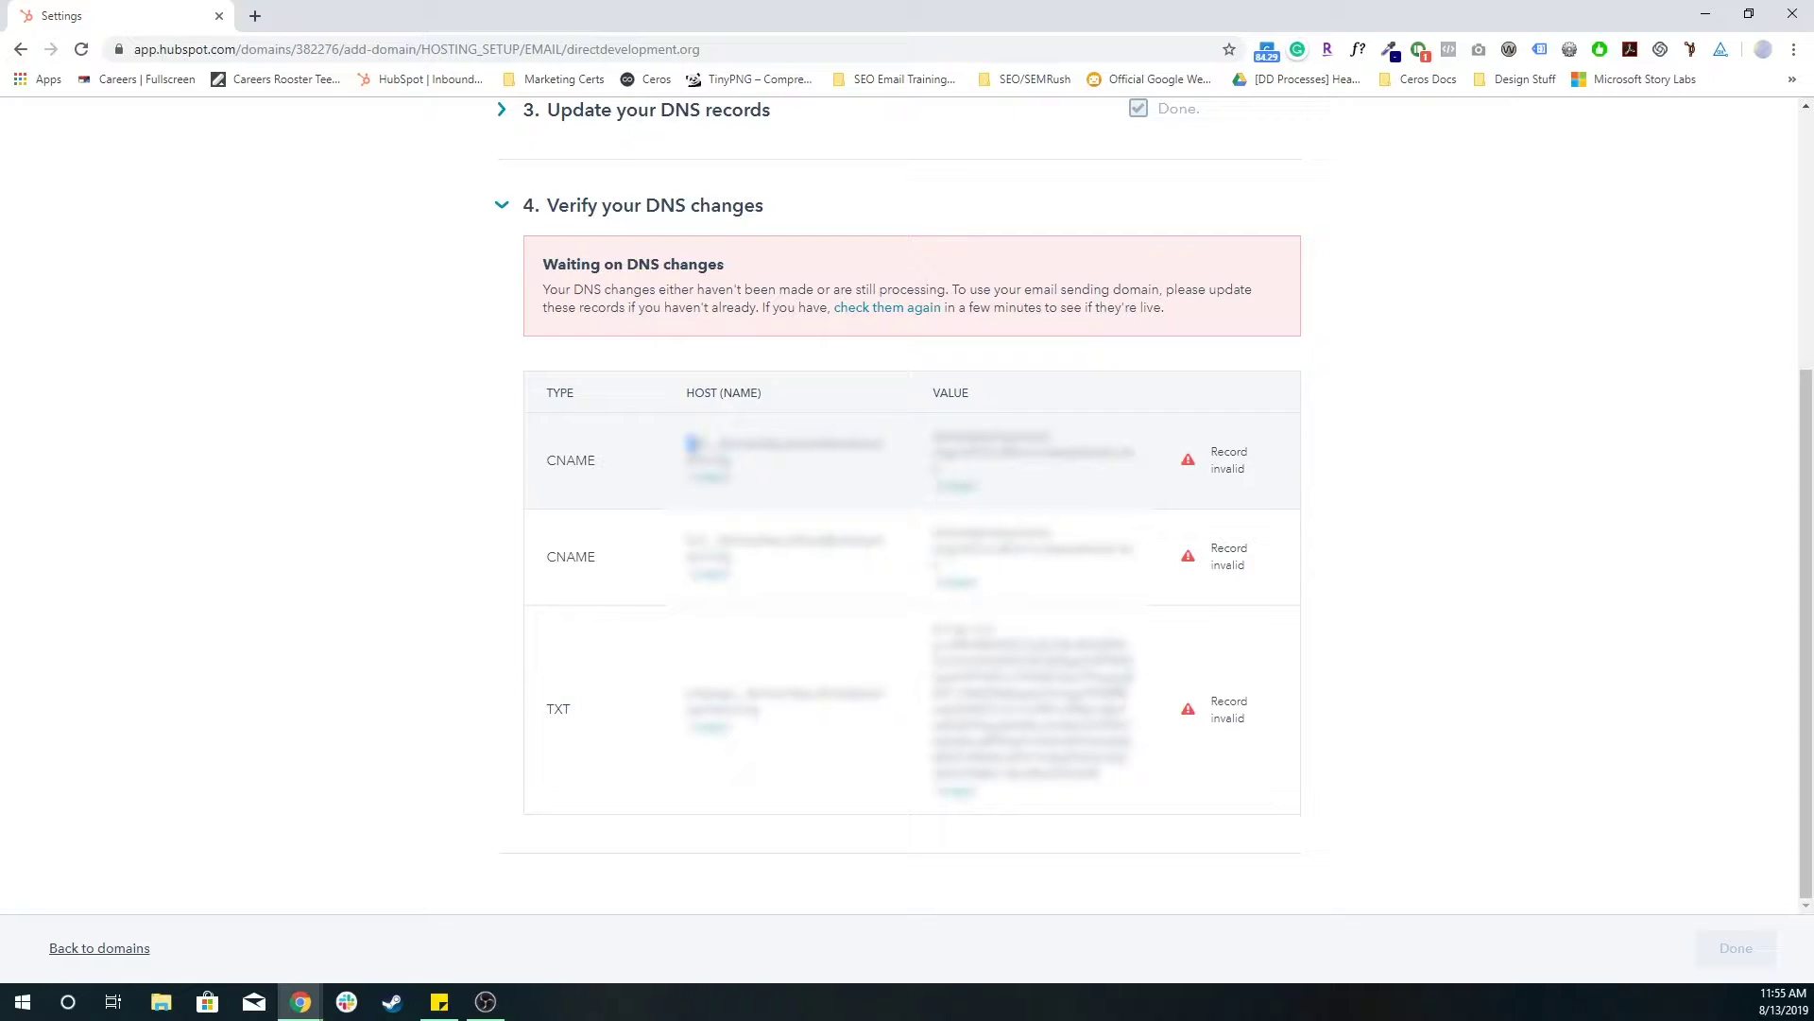
drag(718, 442, 734, 461)
triple_click(785, 444)
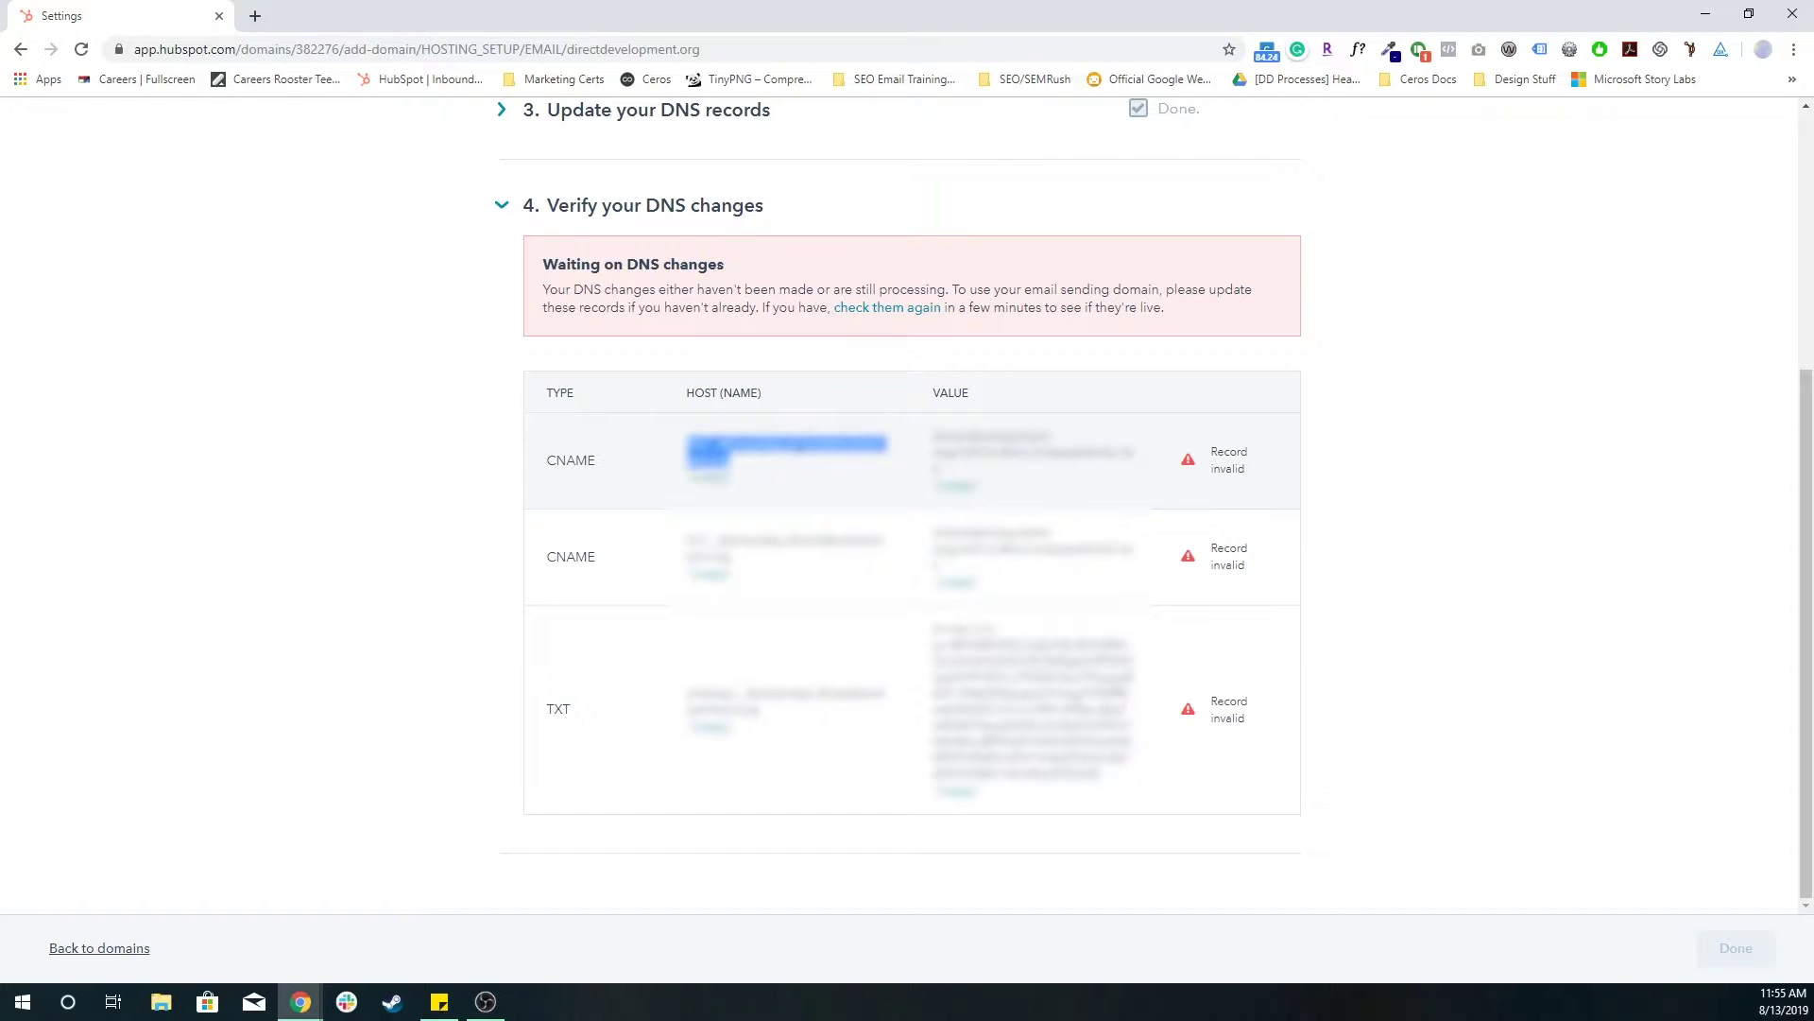
click(766, 466)
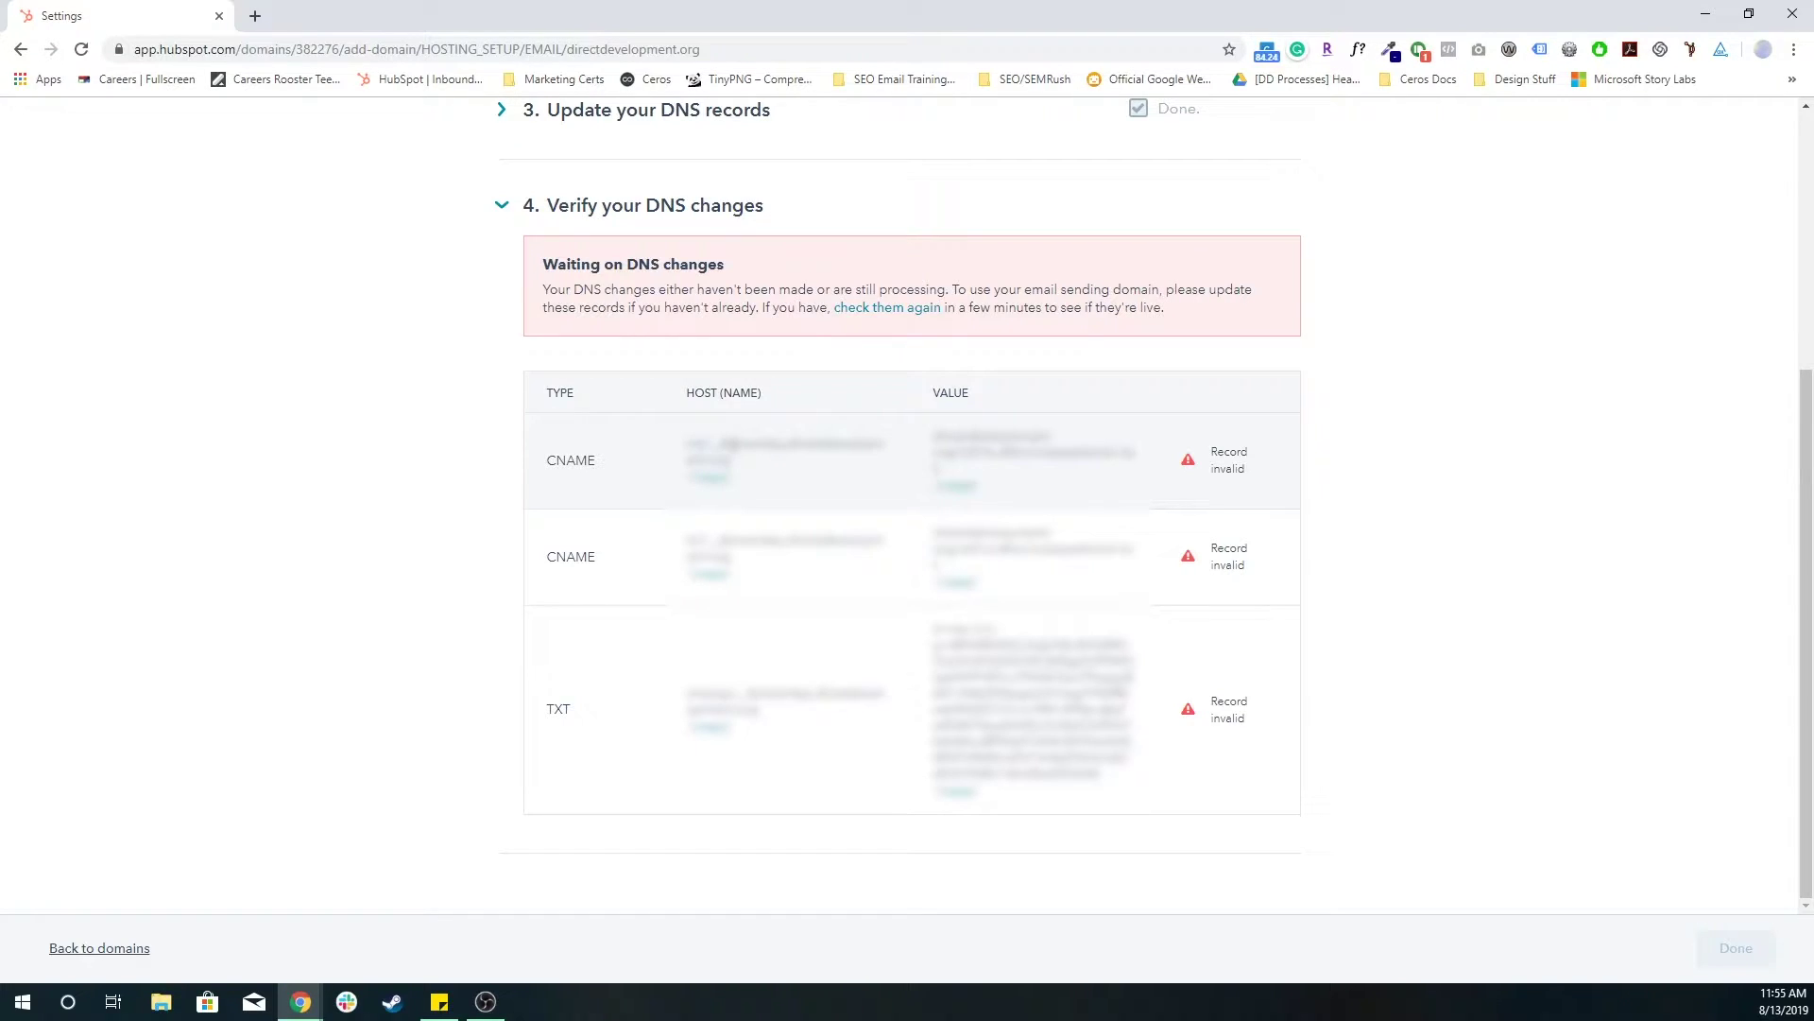
triple_click(992, 452)
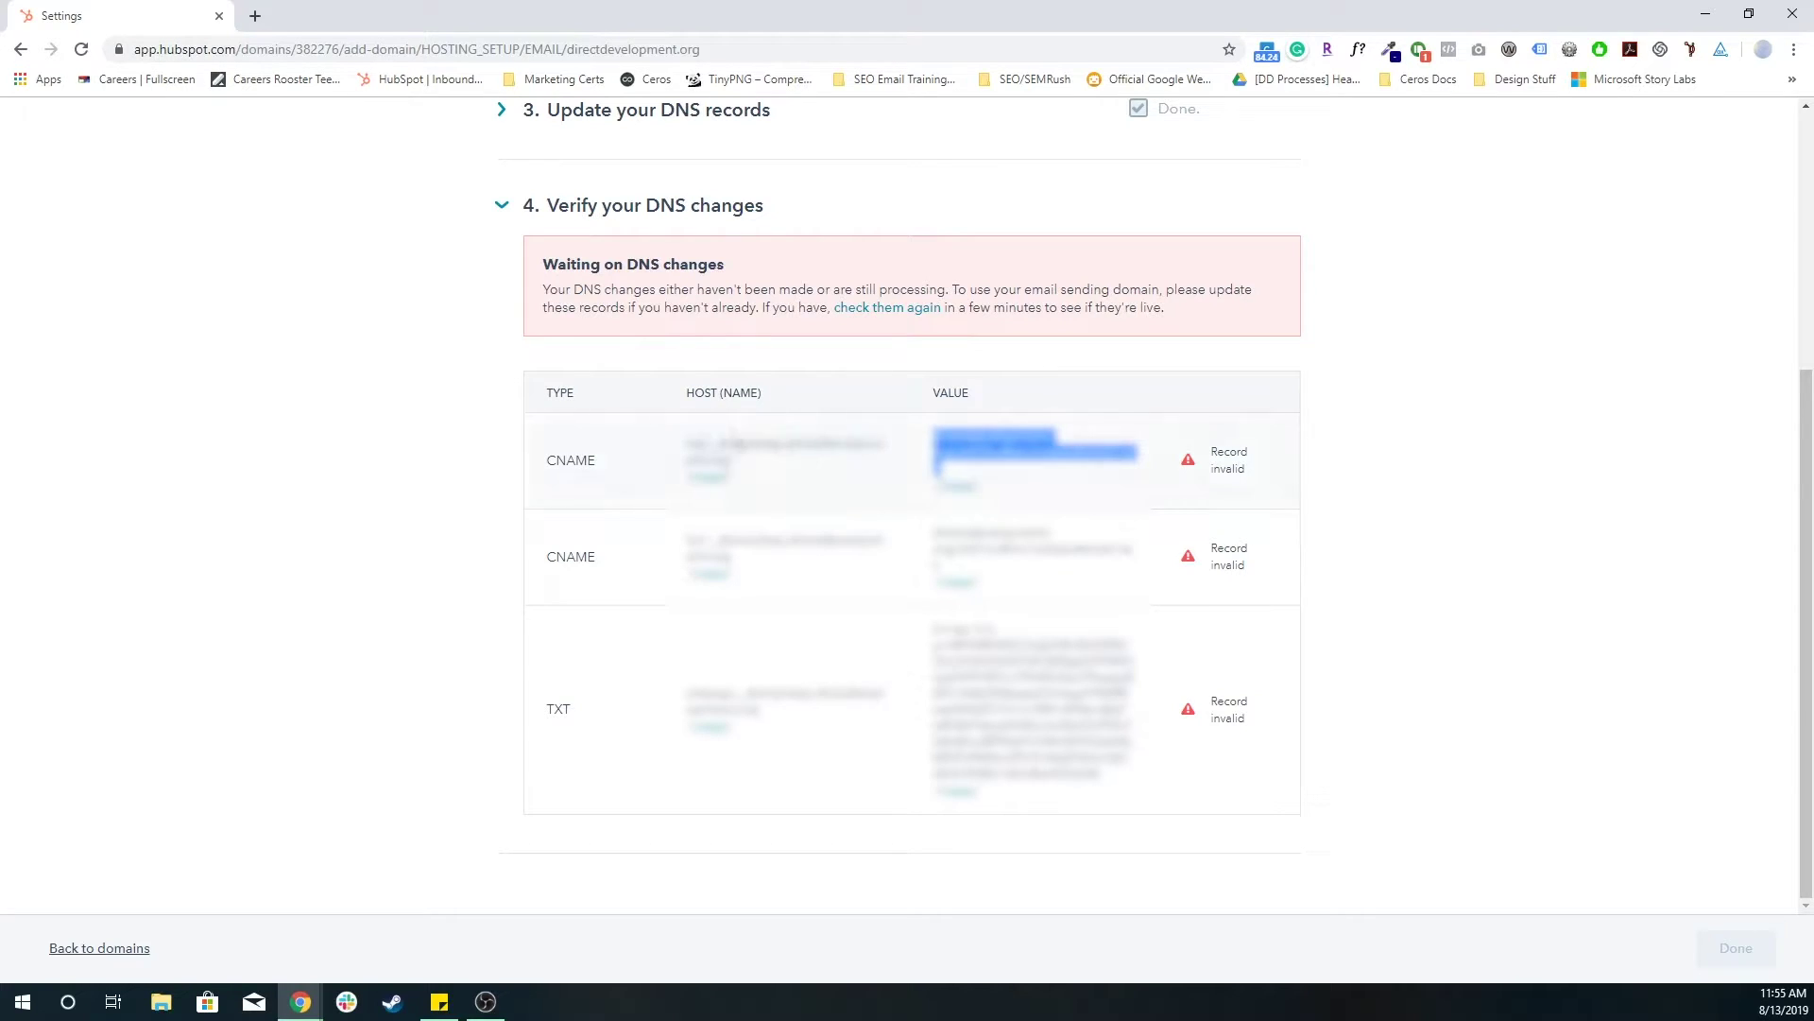
drag(789, 444, 855, 463)
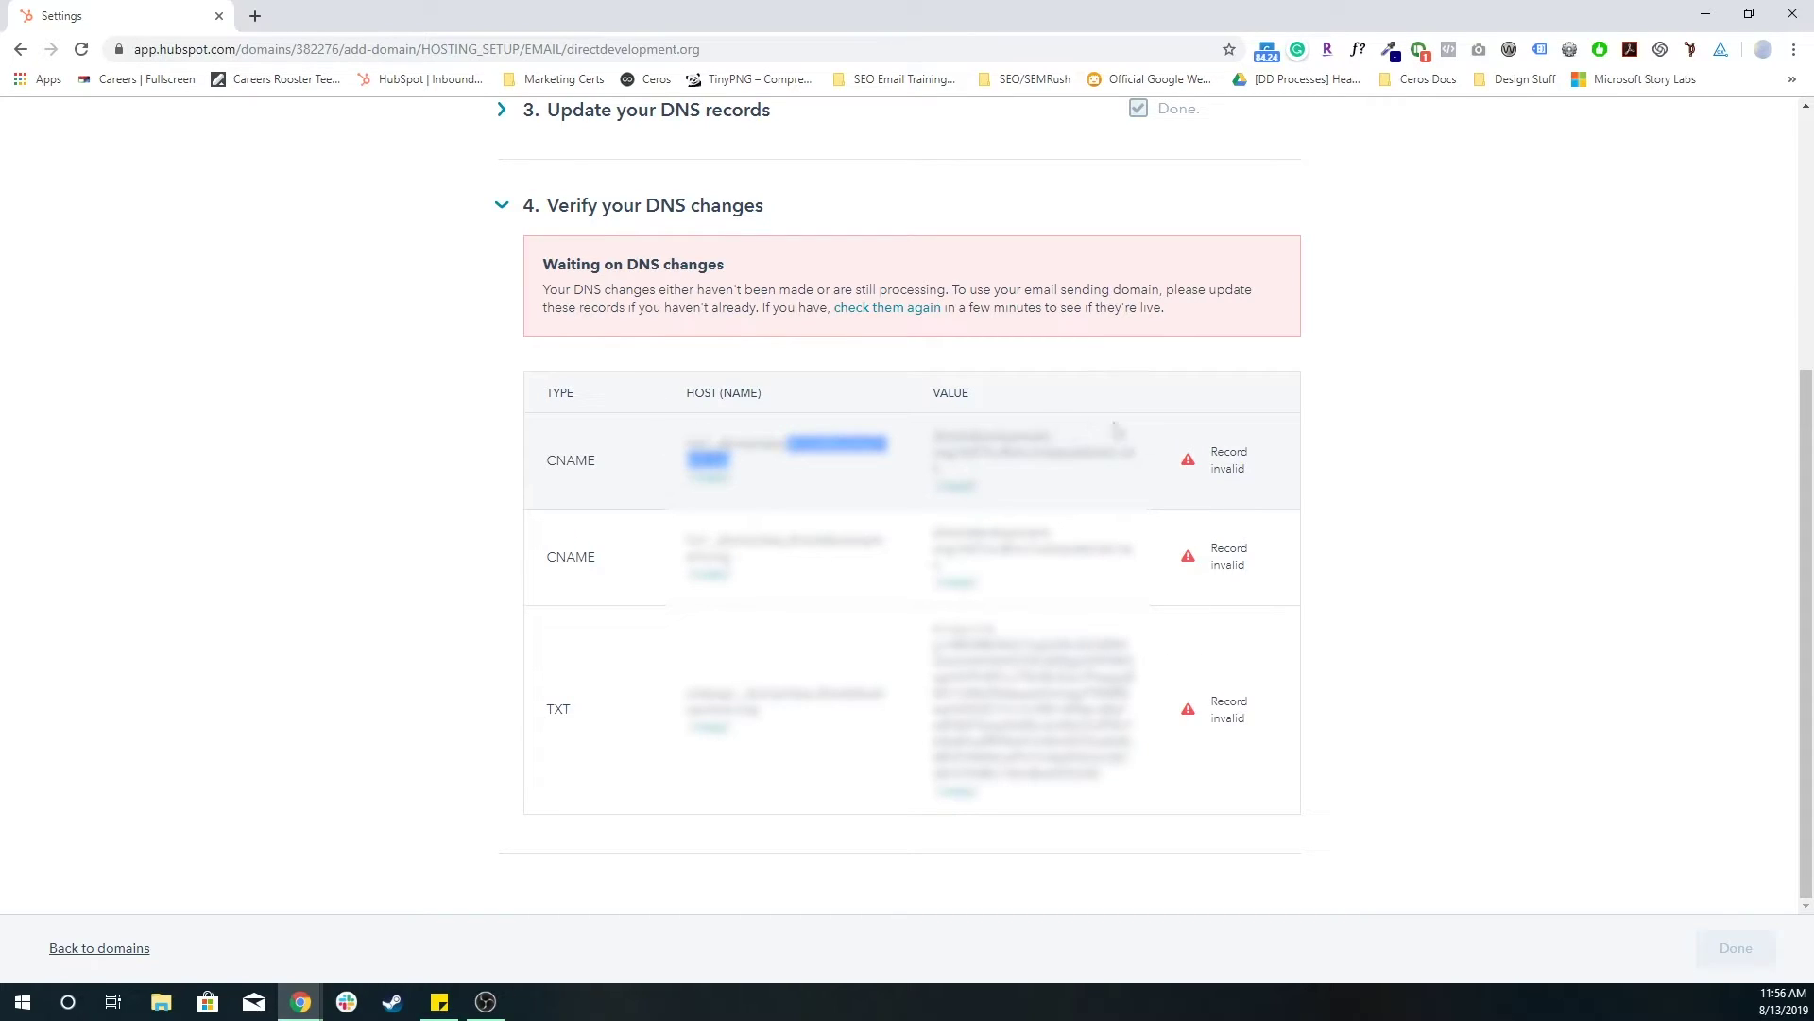
drag(1211, 444, 1260, 478)
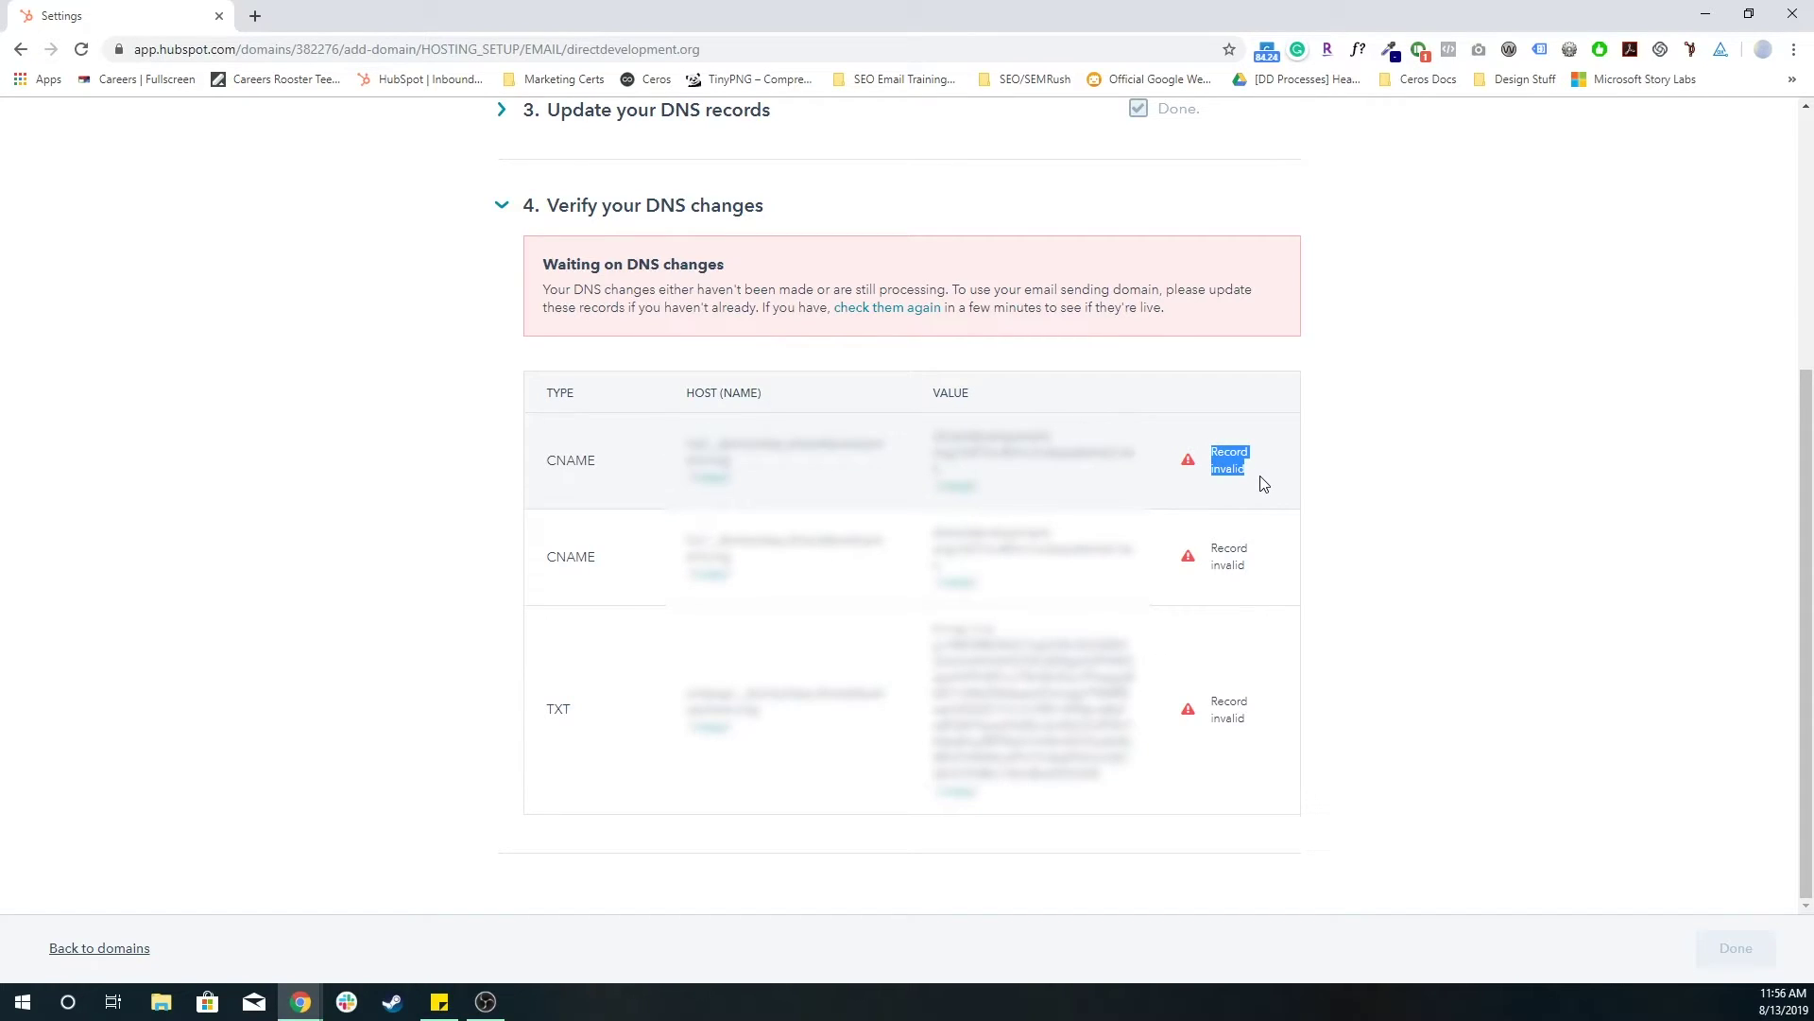